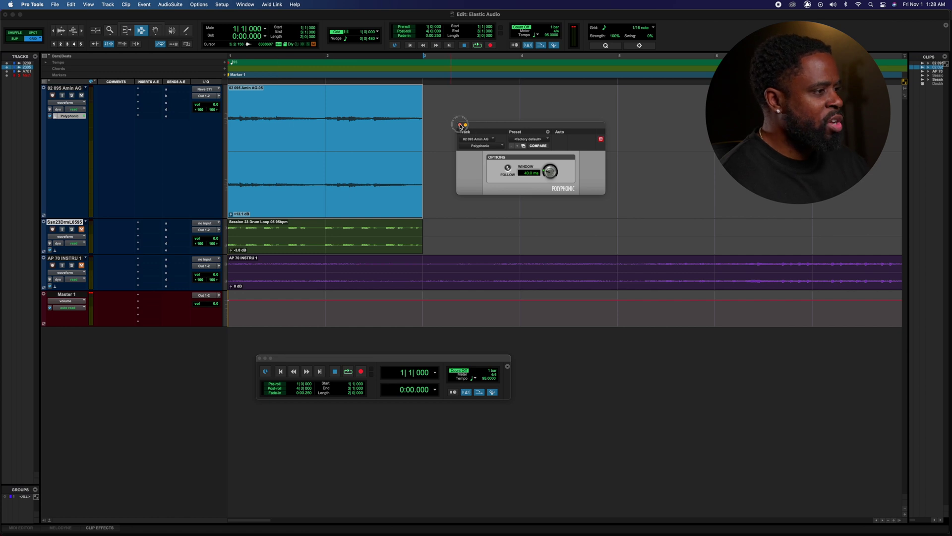
Close the Polyphonic settings window and set the session tempo to 100
{"action": "left_click", "coordinate": [460, 125]}
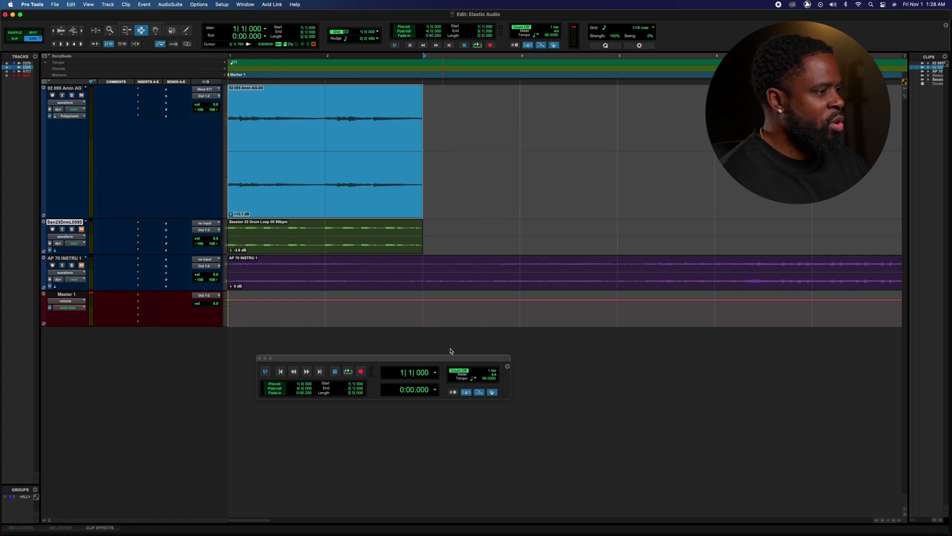
{"action": "left_click_drag", "start_coordinate": [467, 361], "coordinate": [468, 342]}
{"action": "left_click", "coordinate": [486, 359]}
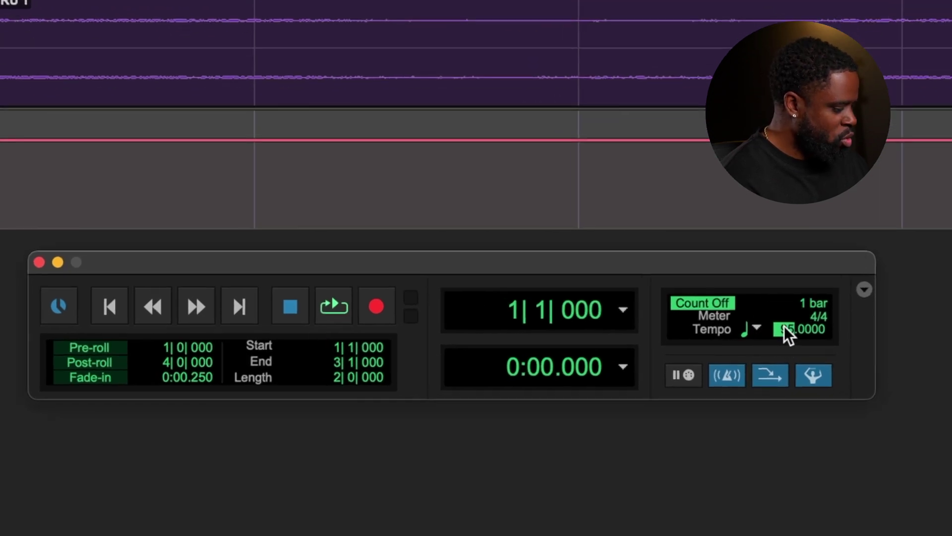
{"action": "type", "text": "100"}
{"action": "key", "text": "Return"}
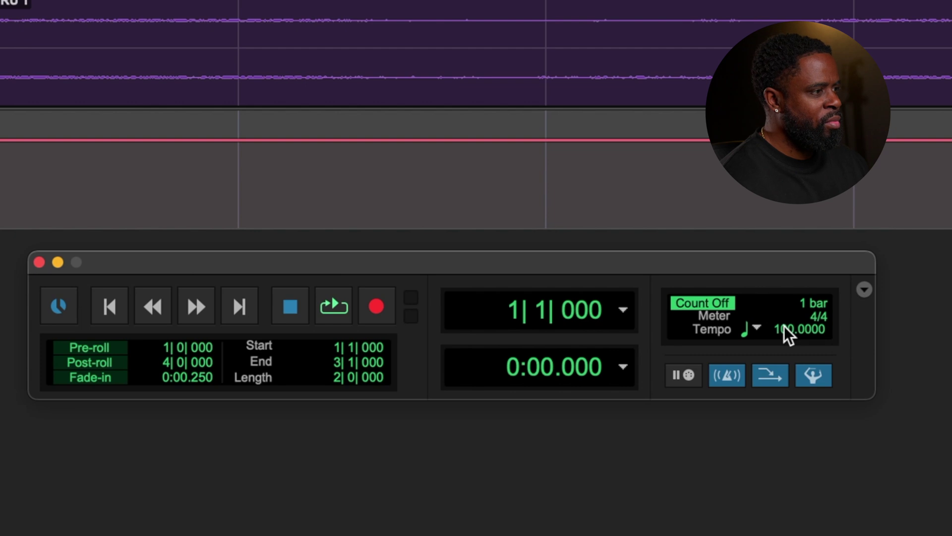
Change the session tempo to 105 and audition it with playback
{"action": "type", "text": "105"}
{"action": "key", "text": "Return"}
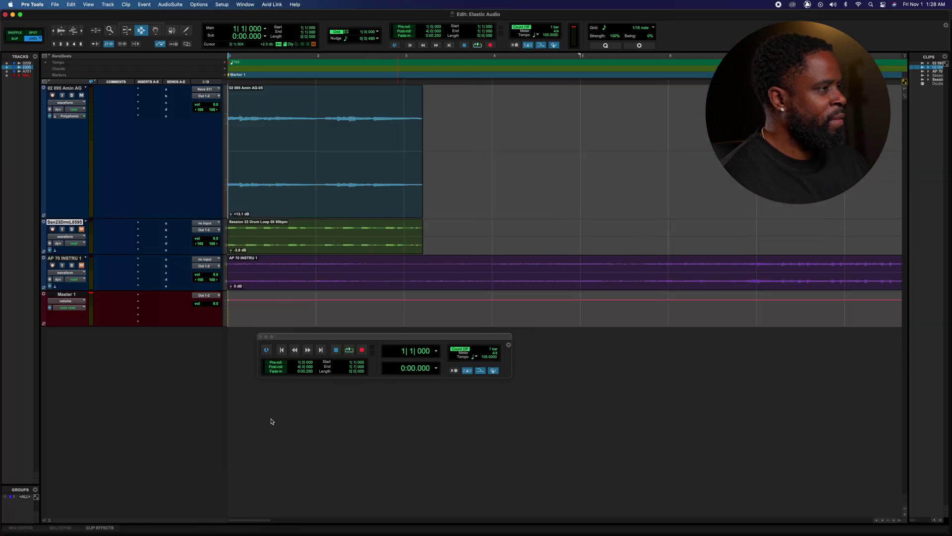
{"action": "key", "text": "space"}
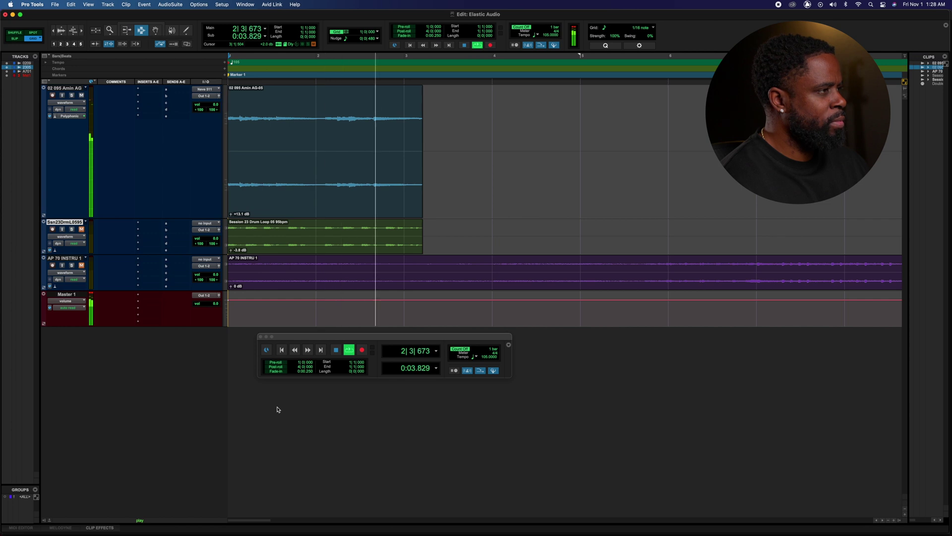
{"action": "key", "text": "space"}
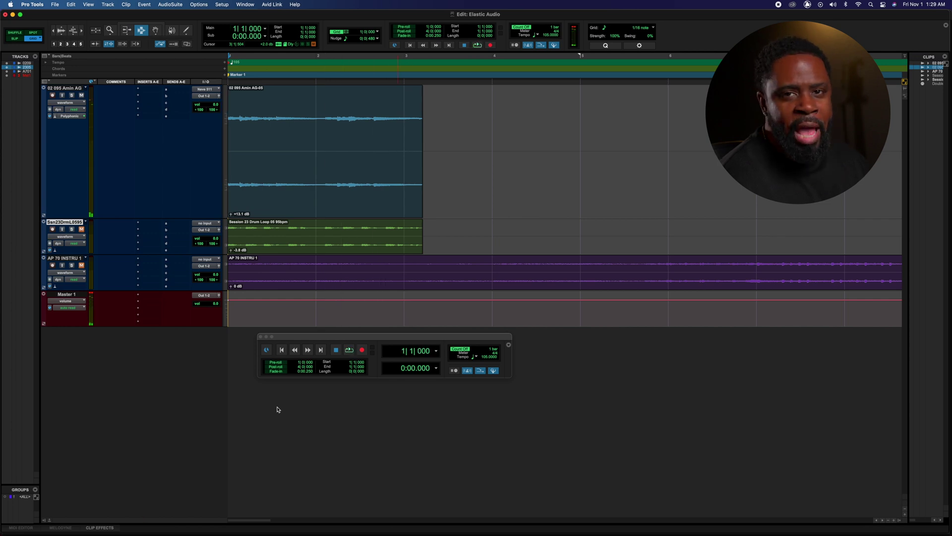
Enter a slower session tempo and audition it with playback
{"action": "left_click", "coordinate": [485, 357]}
{"action": "key", "text": "BackSpace"}
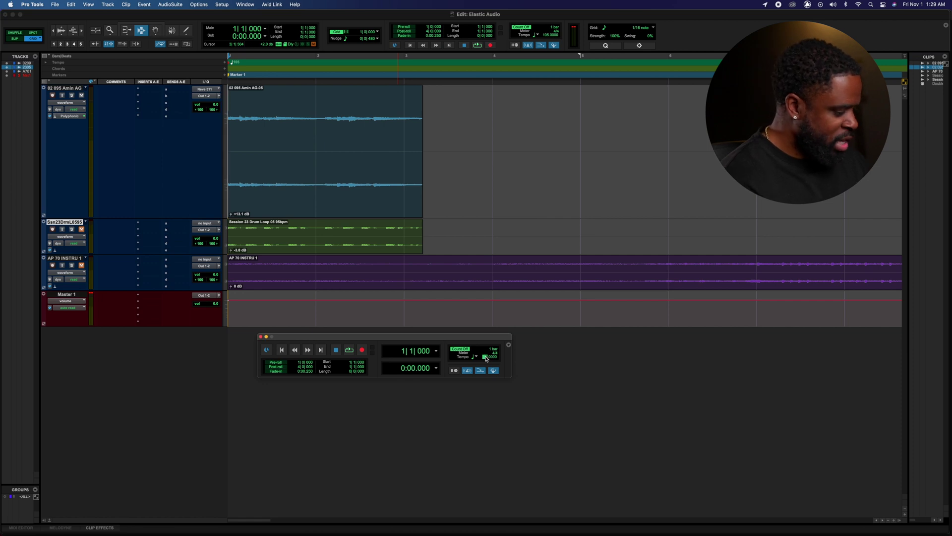
{"action": "type", "text": "95"}
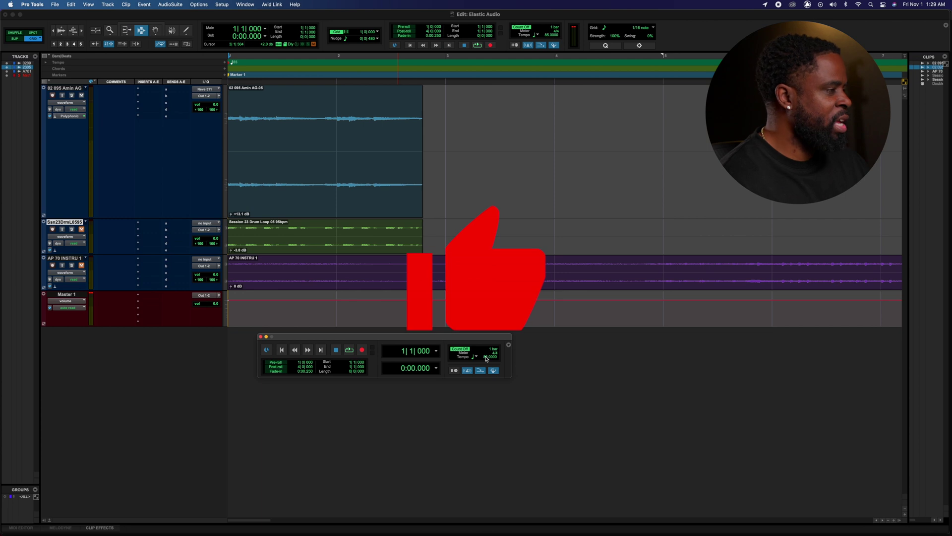
{"action": "key", "text": "Return"}
{"action": "key", "text": "space"}
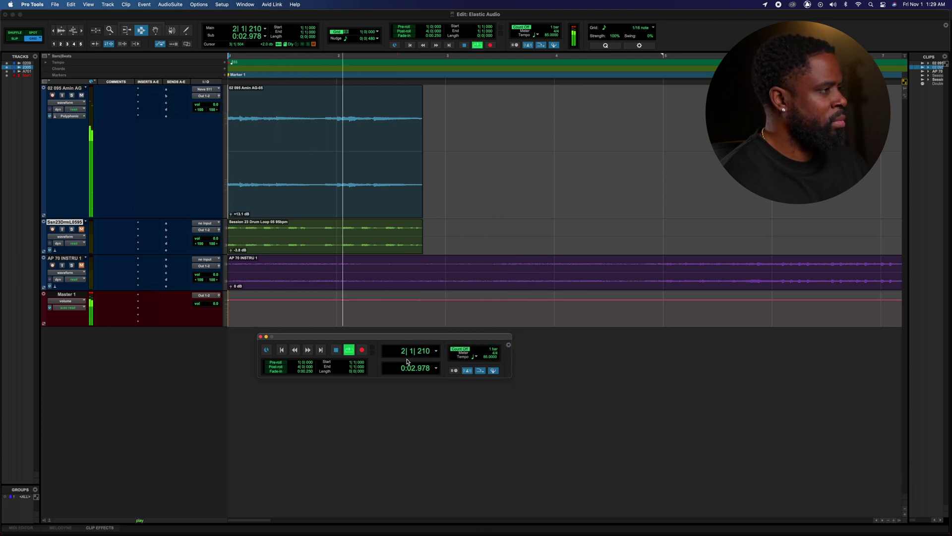
{"action": "key", "text": "space"}
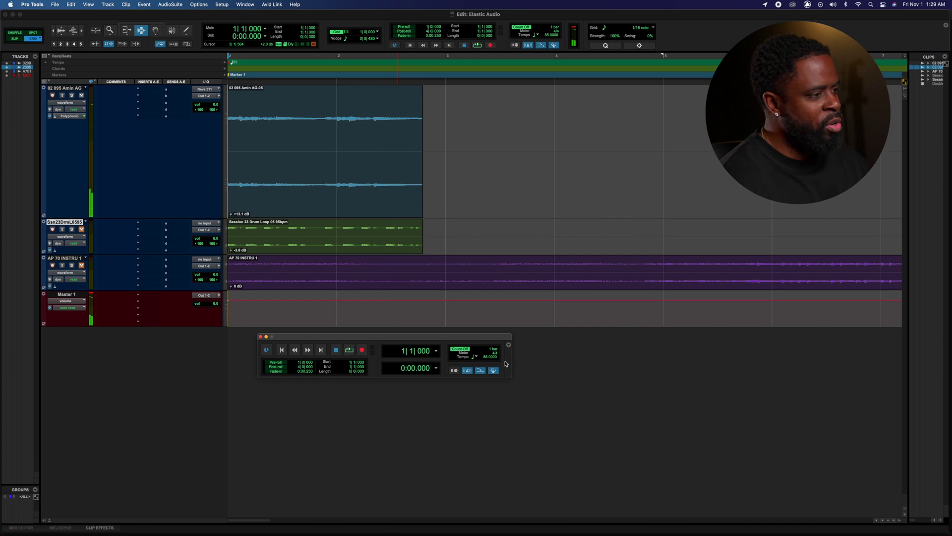
Reset the session tempo to 95
{"action": "left_click", "coordinate": [485, 356]}
{"action": "type", "text": "95"}
{"action": "key", "text": "Return"}
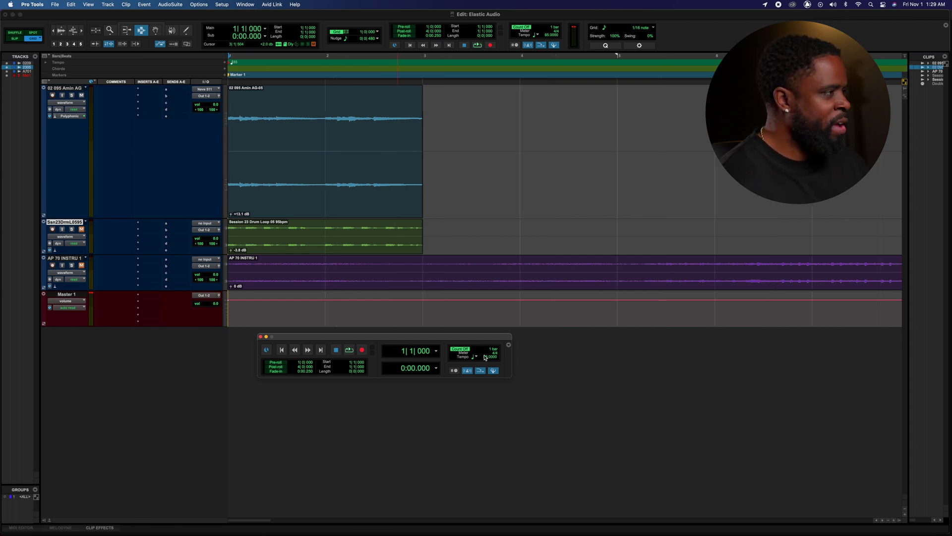
Keep Polyphonic on the guitar track, switch its timebase to Ticks, and play it
{"action": "left_click", "coordinate": [60, 116]}
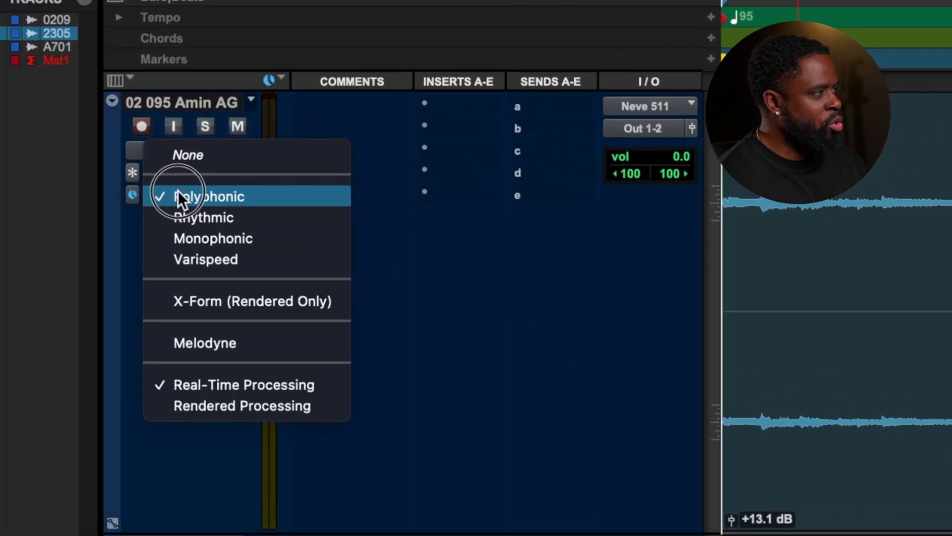
{"action": "left_click", "coordinate": [55, 128]}
{"action": "left_click", "coordinate": [146, 202]}
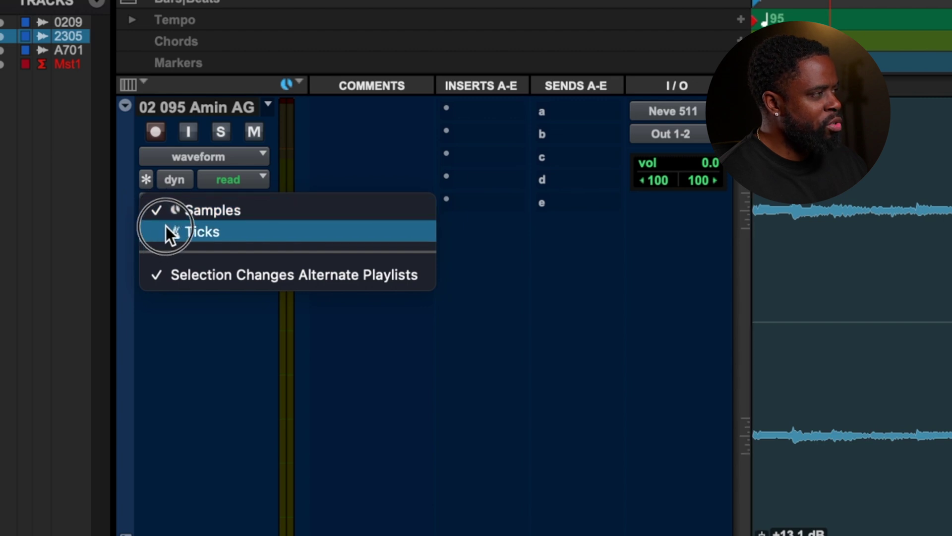
{"action": "left_click", "coordinate": [193, 227]}
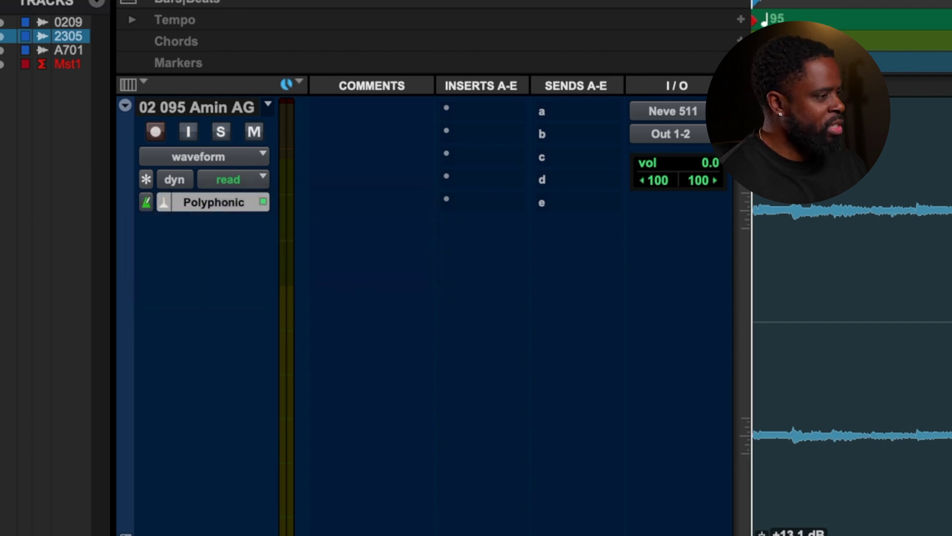
{"action": "key", "text": "space"}
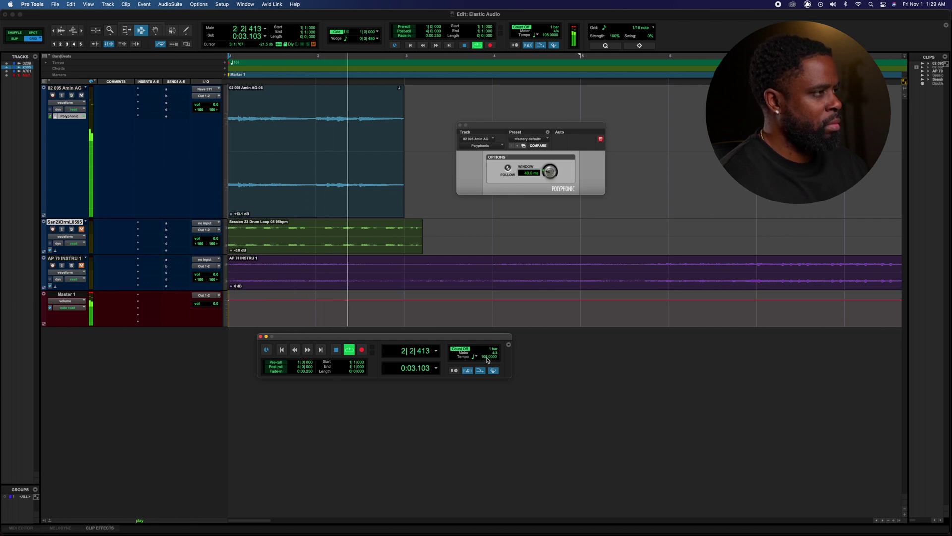
Change the session tempo to 85 and audition the stretched guitar clip
{"action": "left_click", "coordinate": [488, 357]}
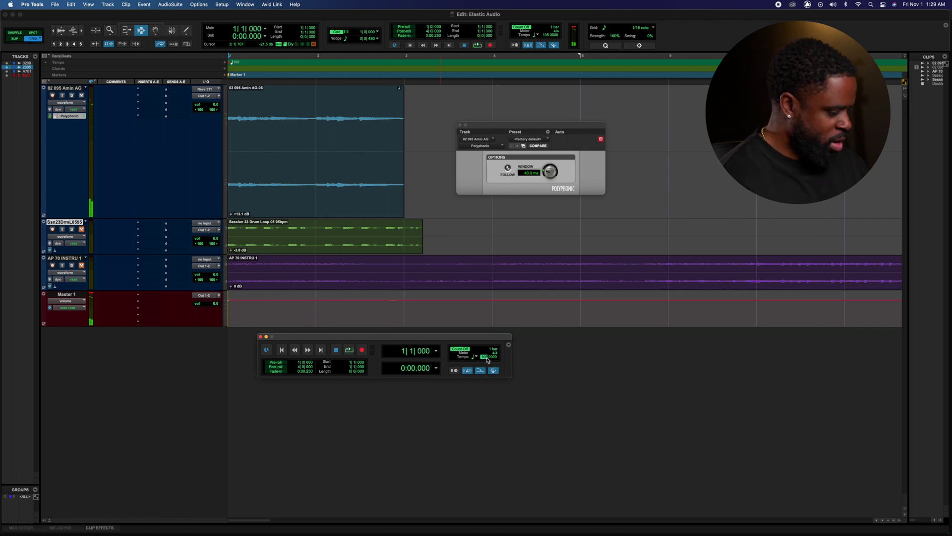
{"action": "type", "text": "85"}
{"action": "key", "text": "Return"}
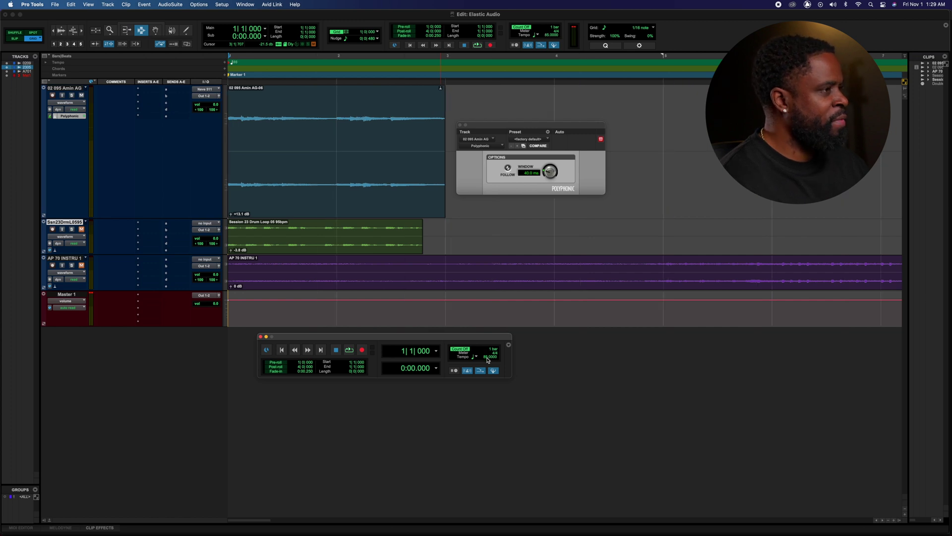
{"action": "key", "text": "space"}
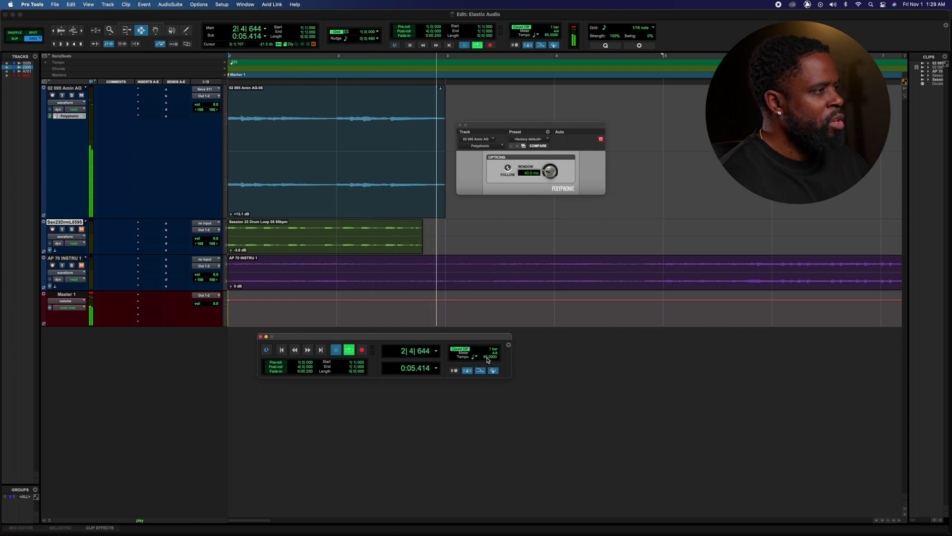
{"action": "key", "text": "space"}
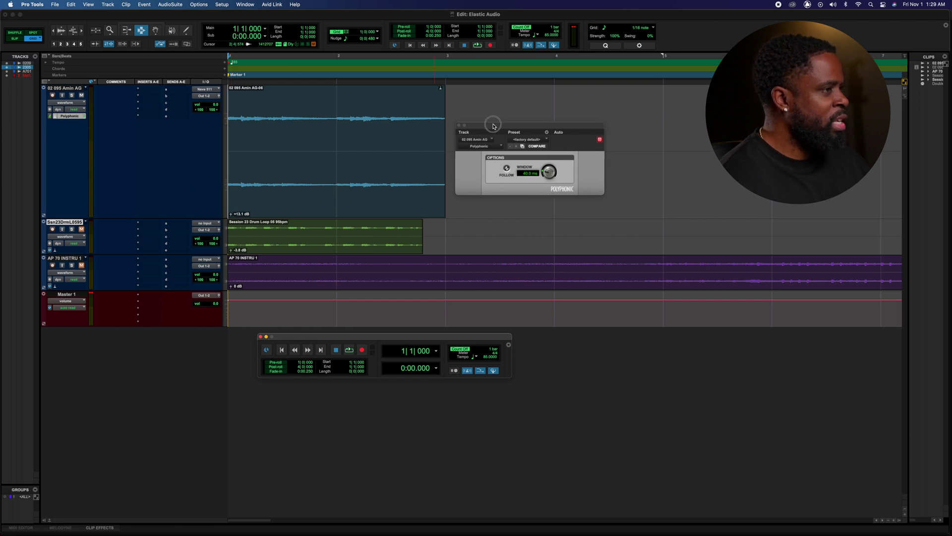
Turn the Polyphonic Window knob from 40.0 ms up to 112.9 ms
{"action": "left_click_drag", "start_coordinate": [493, 124], "coordinate": [381, 159]}
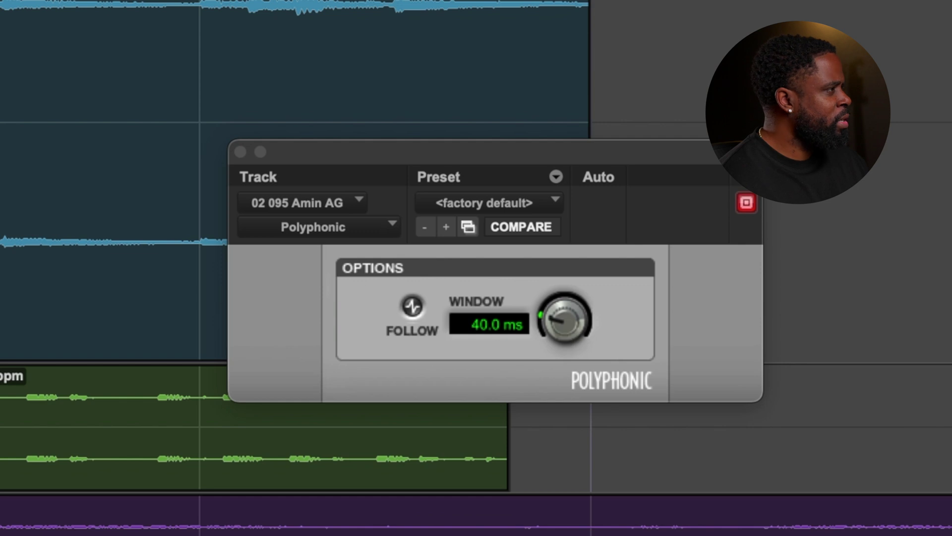
{"action": "left_click_drag", "start_coordinate": [582, 327], "coordinate": [567, 285]}
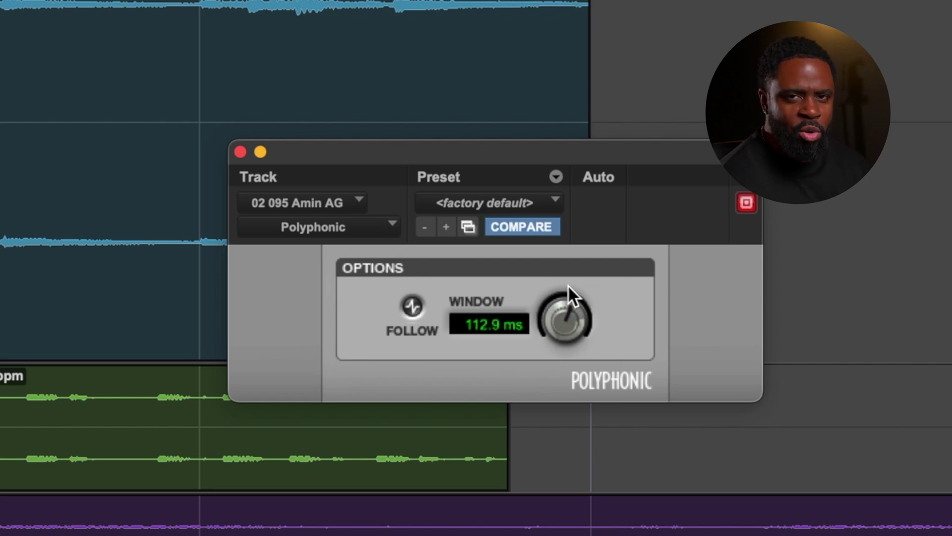
{"action": "left_click_drag", "start_coordinate": [509, 151], "coordinate": [446, 212]}
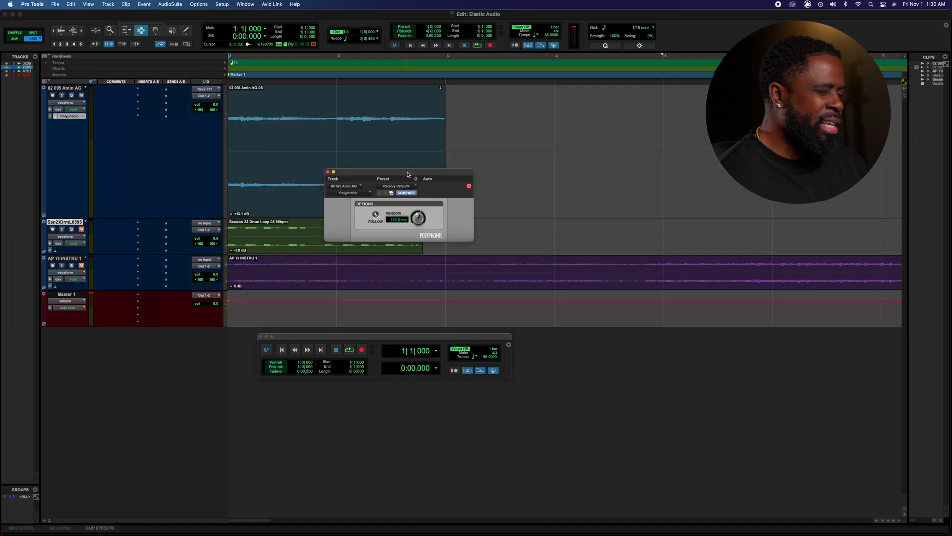
{"action": "left_click_drag", "start_coordinate": [452, 200], "coordinate": [582, 191]}
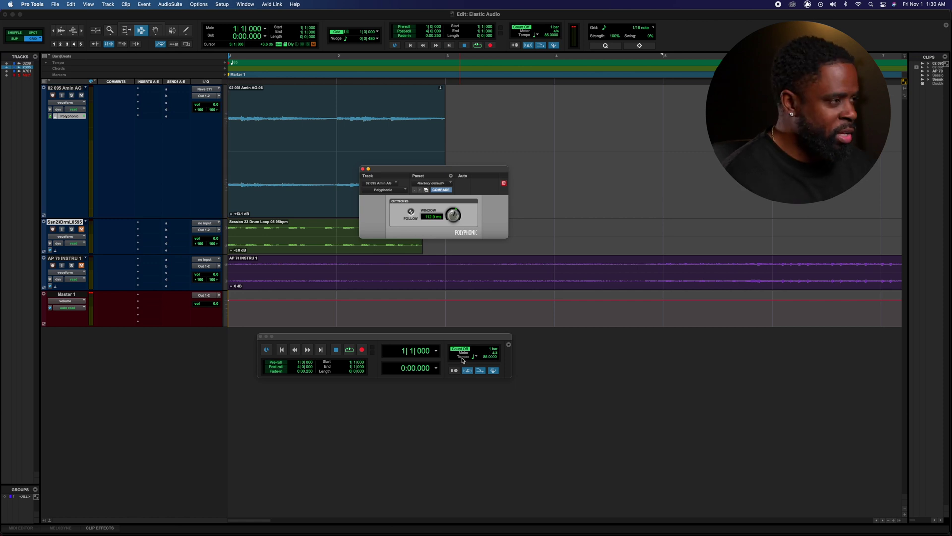
Raise the Polyphonic Window to 126.2 ms and audition the guitar
{"action": "left_click_drag", "start_coordinate": [455, 175], "coordinate": [555, 193]}
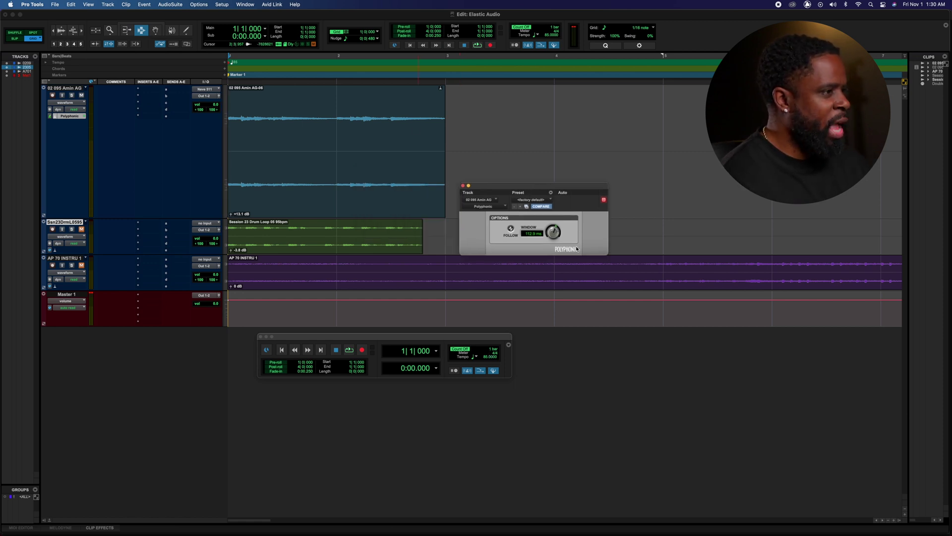
{"action": "left_click_drag", "start_coordinate": [553, 231], "coordinate": [554, 199]}
{"action": "key", "text": "space"}
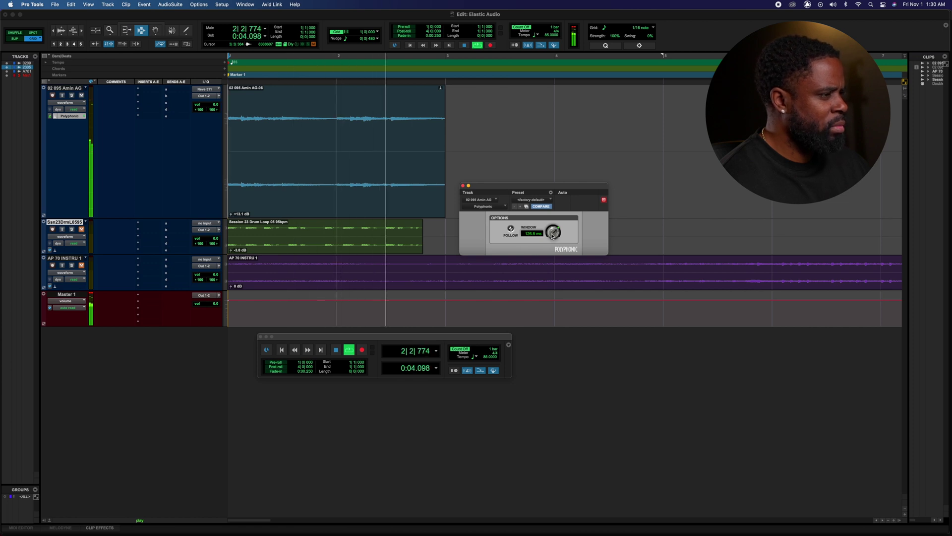
{"action": "key", "text": "space"}
Audition Window settings of 185.0 ms and 6.0 ms, then set it to 165.0 ms
{"action": "mouse_move", "coordinate": [552, 235]}
{"action": "left_mouse_down"}
{"action": "mouse_move", "coordinate": [560, 130]}
{"action": "mouse_move", "coordinate": [556, 234]}
{"action": "left_mouse_up"}
{"action": "key", "text": "space"}
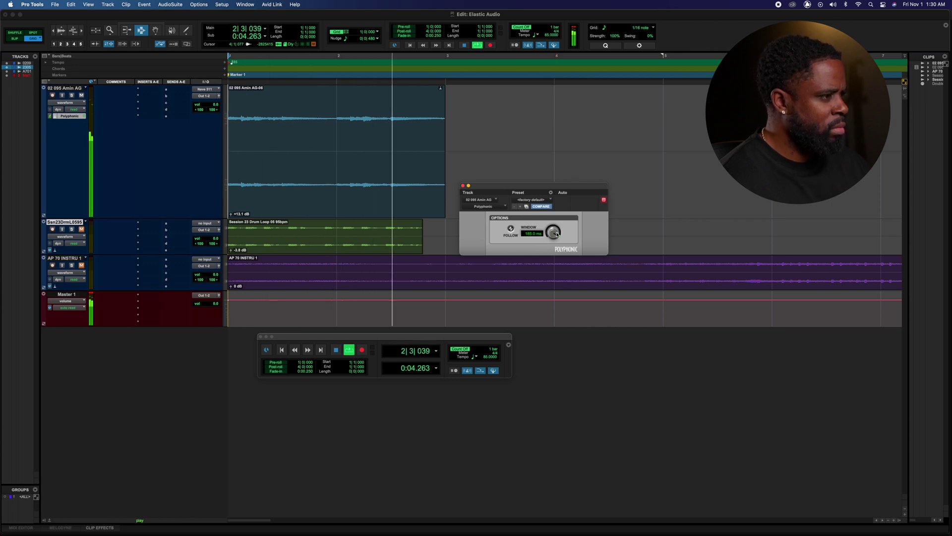
{"action": "left_click_drag", "start_coordinate": [556, 234], "coordinate": [559, 362]}
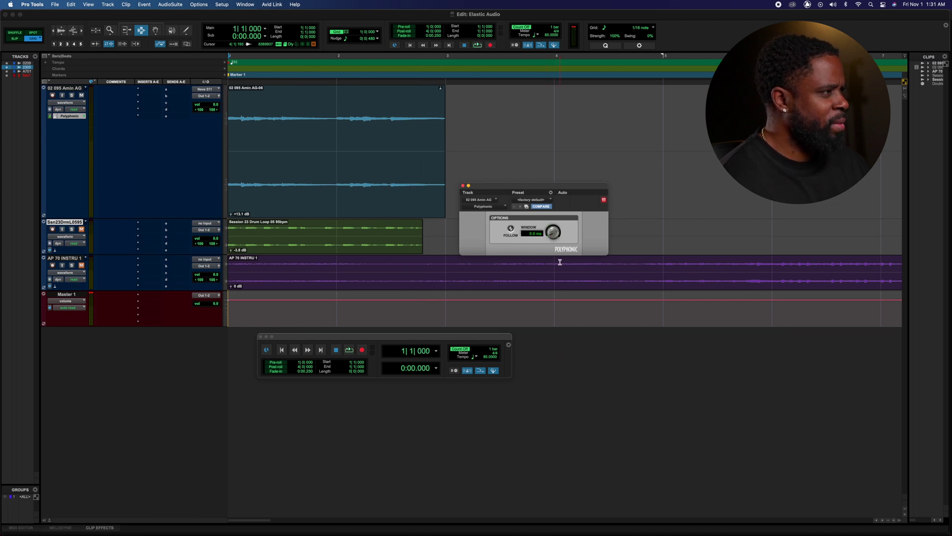
{"action": "key", "text": "space"}
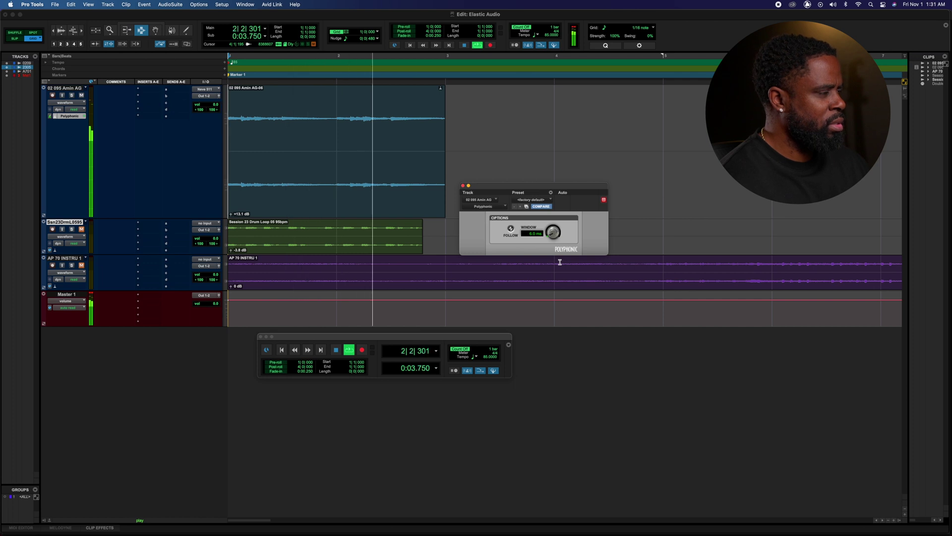
{"action": "key", "text": "space"}
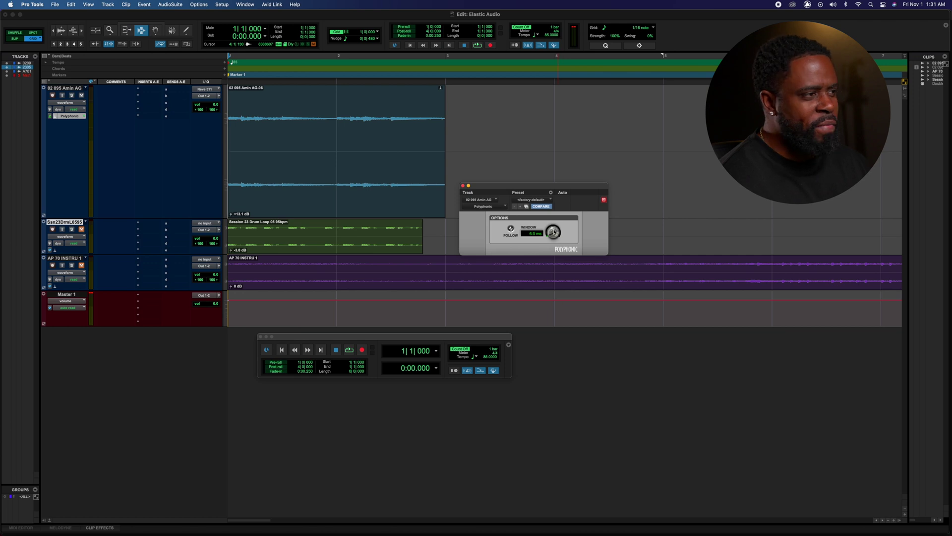
{"action": "left_click_drag", "start_coordinate": [554, 237], "coordinate": [552, 174]}
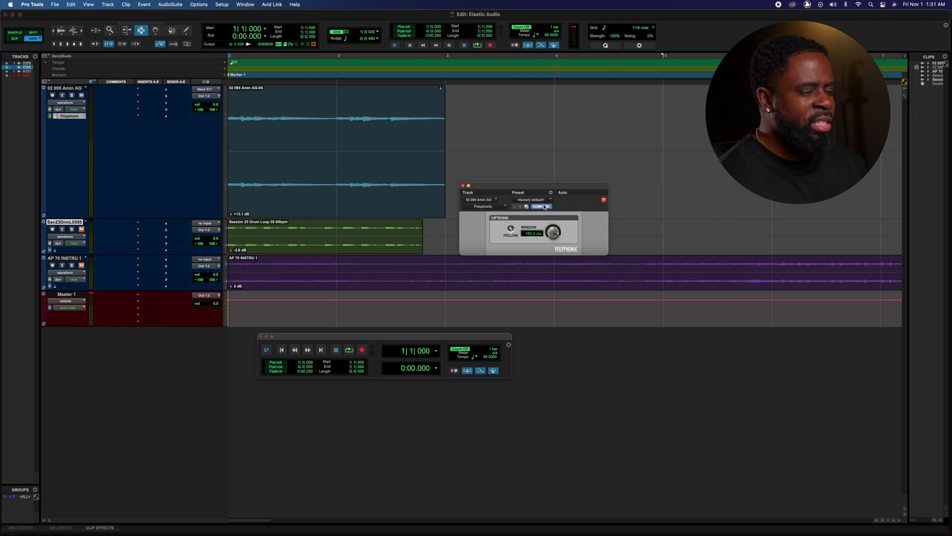
Enable Follow in the Polyphonic settings and play the stretched guitar
{"action": "left_click", "coordinate": [539, 189]}
{"action": "left_click_drag", "start_coordinate": [539, 188], "coordinate": [534, 199]}
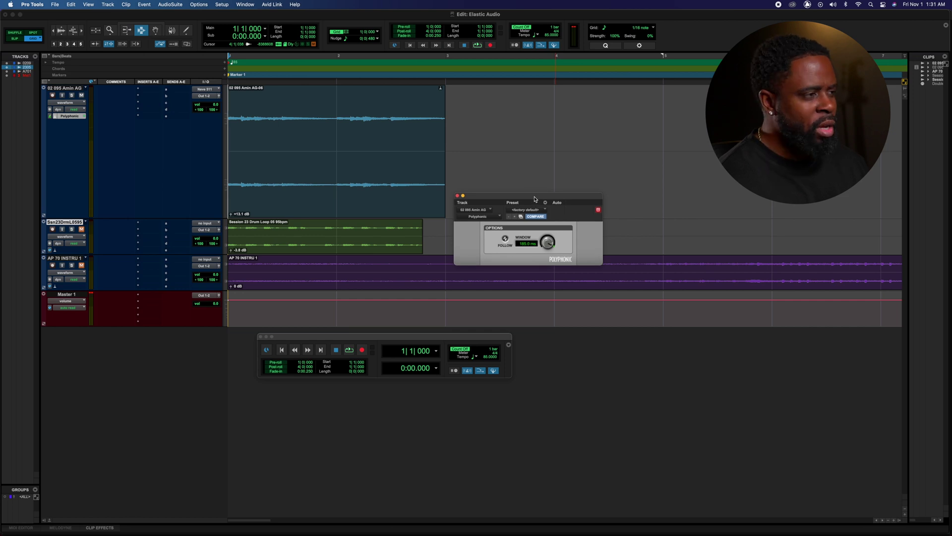
{"action": "left_click", "coordinate": [506, 240]}
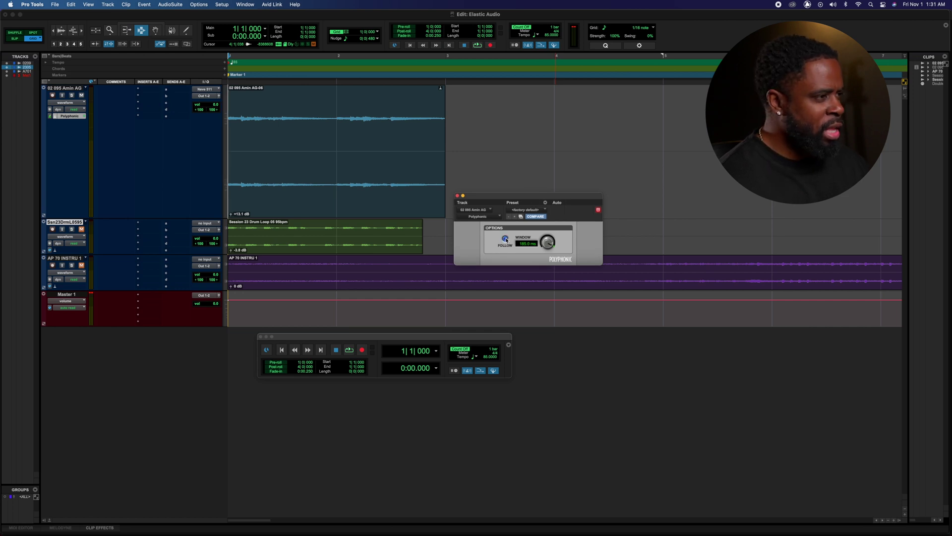
{"action": "left_click_drag", "start_coordinate": [506, 196], "coordinate": [478, 195]}
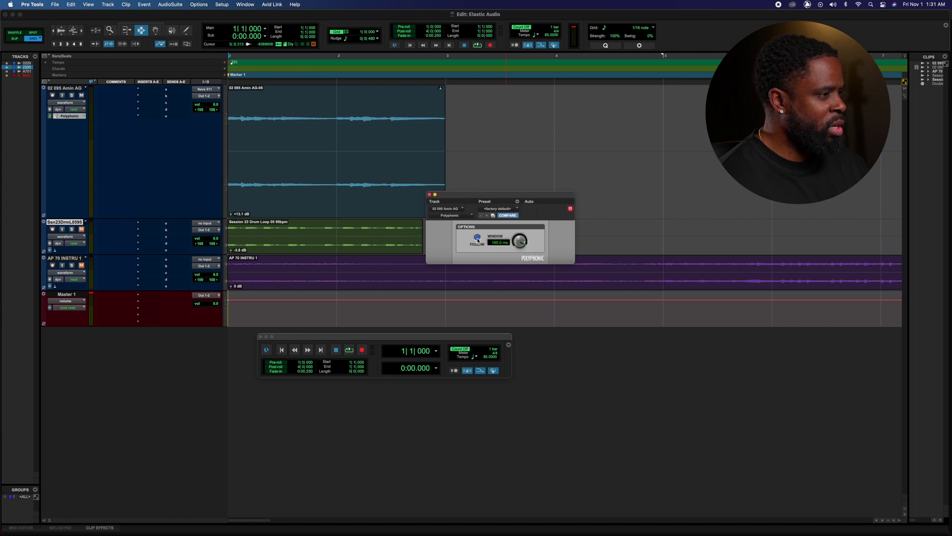
{"action": "key", "text": "space"}
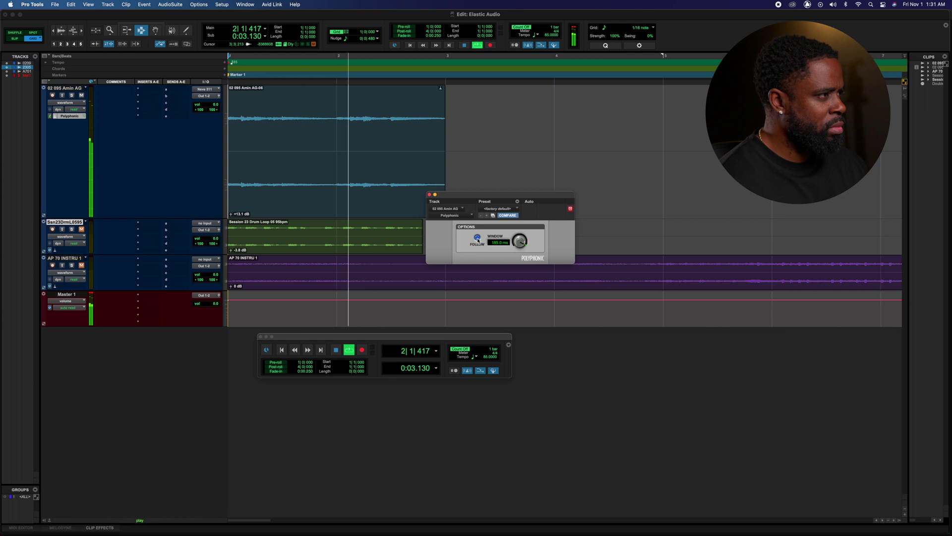
Audition a 6 ms Polyphonic Window, then raise it back to about 40 ms
{"action": "left_click_drag", "start_coordinate": [509, 243], "coordinate": [520, 376]}
{"action": "key", "text": "space"}
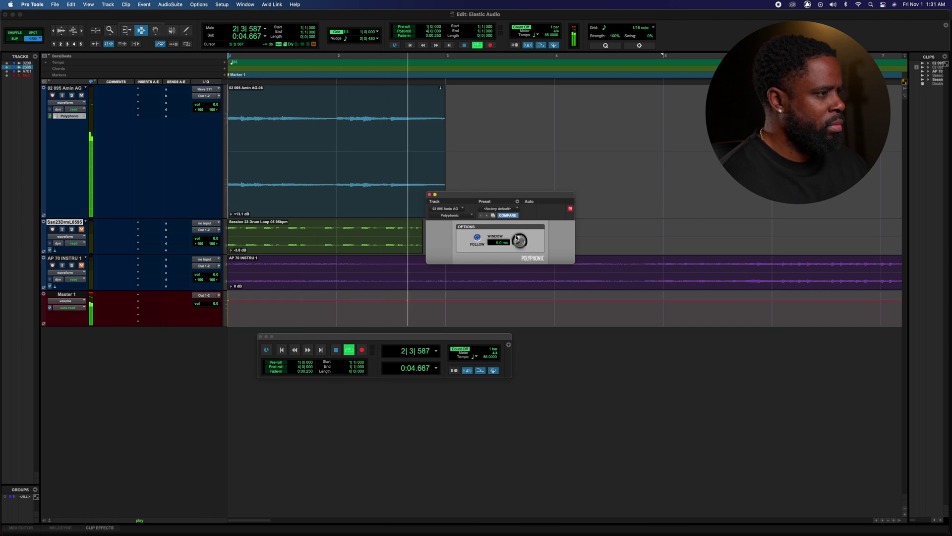
{"action": "key", "text": "space"}
{"action": "left_click_drag", "start_coordinate": [520, 241], "coordinate": [521, 239]}
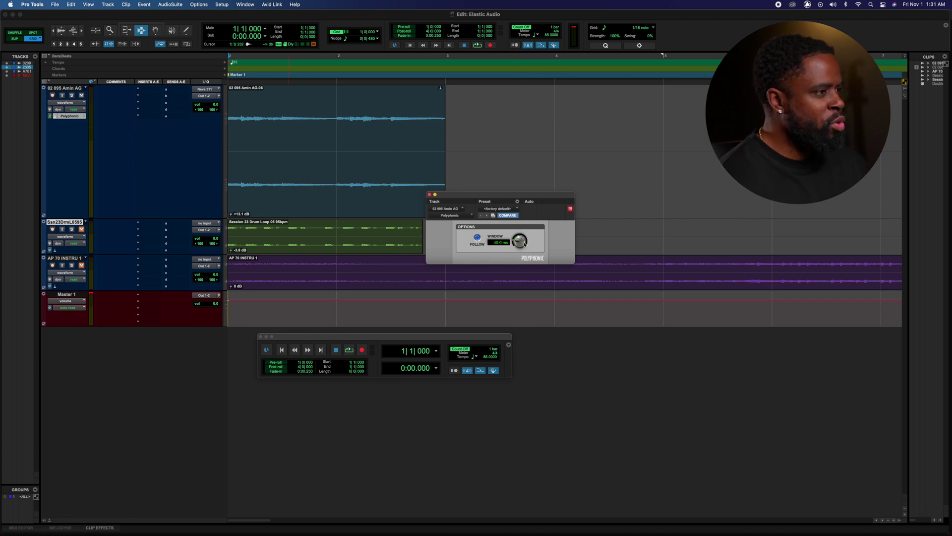
Set the session tempo to 105 and switch the guitar track to Rhythmic, then play
{"action": "left_click", "coordinate": [486, 357]}
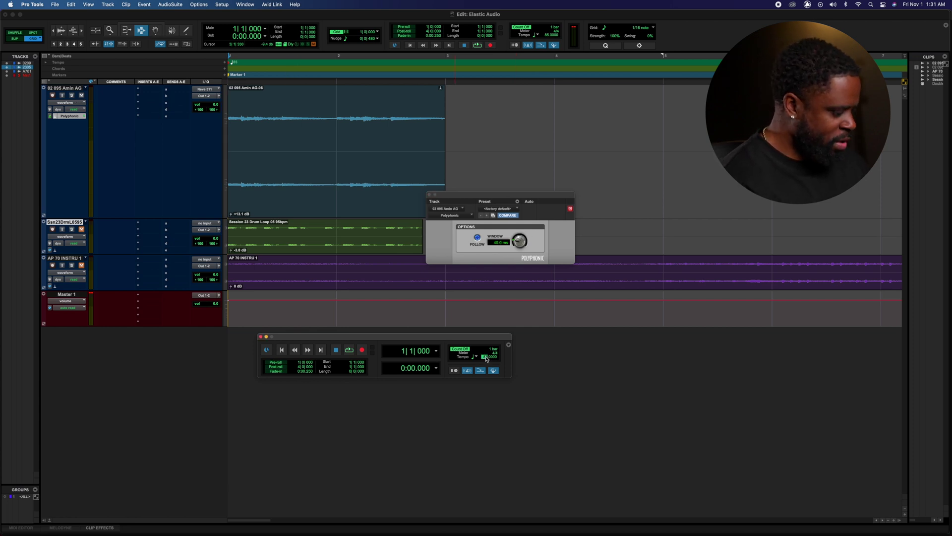
{"action": "type", "text": "105"}
{"action": "key", "text": "Return"}
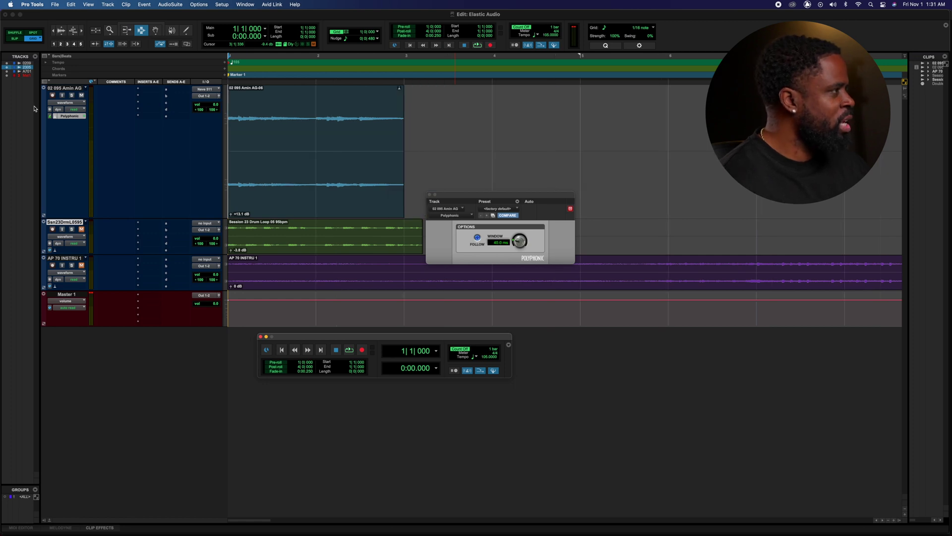
{"action": "left_click", "coordinate": [54, 117]}
{"action": "left_click", "coordinate": [67, 123]}
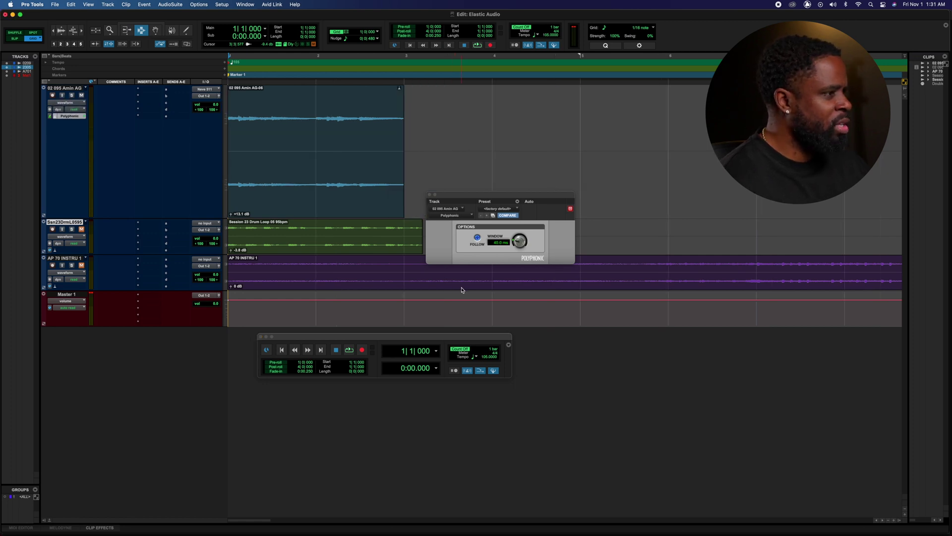
{"action": "key", "text": "space"}
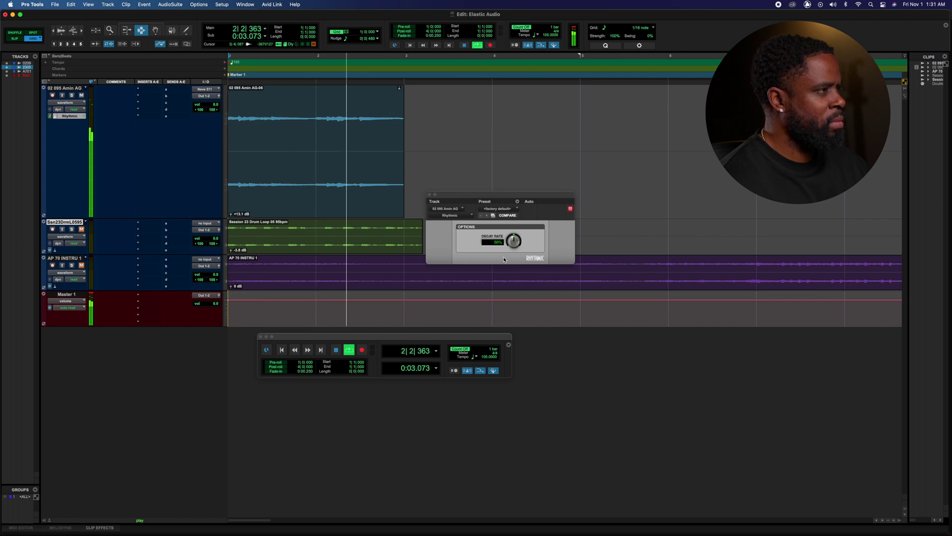
Set the session tempo to 85 and raise the Rhythmic Decay Rate to 72% during playback
{"action": "key", "text": "space"}
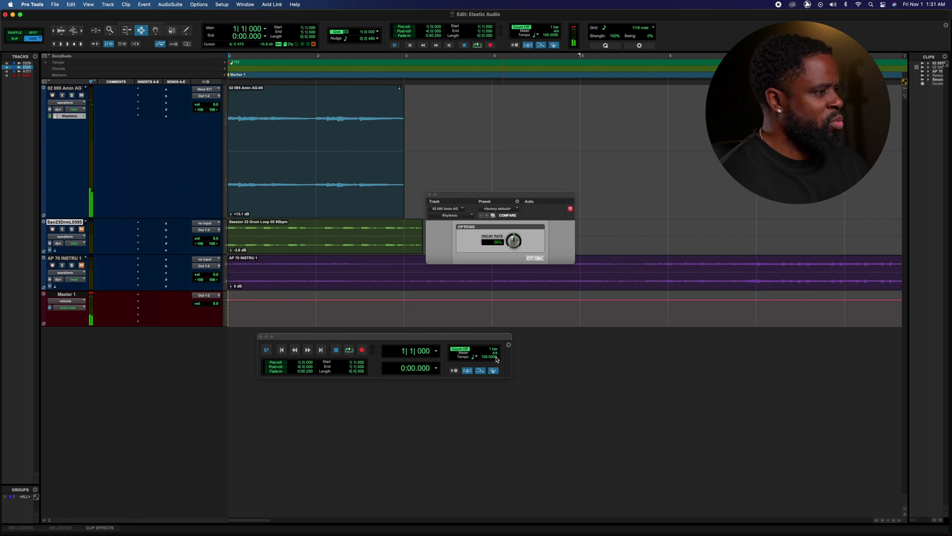
{"action": "left_click", "coordinate": [486, 357]}
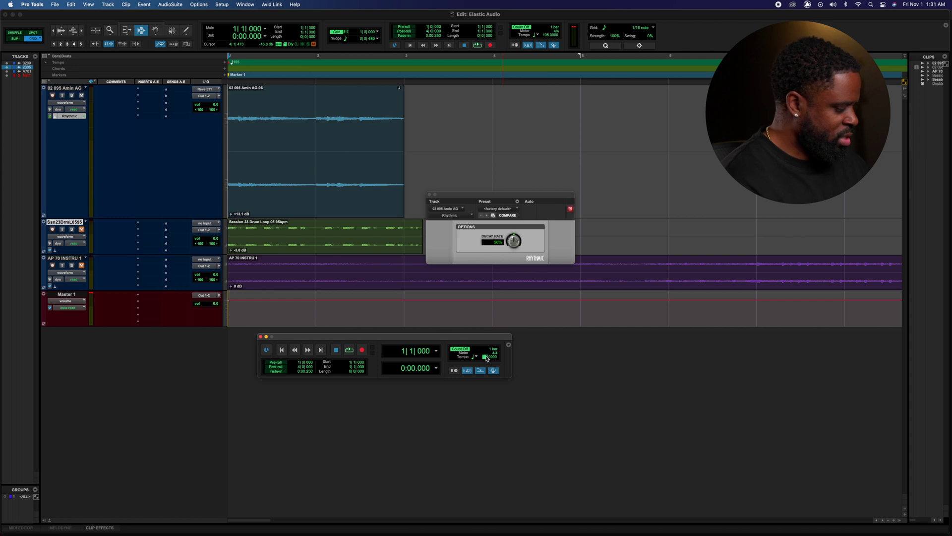
{"action": "type", "text": "85"}
{"action": "key", "text": "Return"}
{"action": "key", "text": "space"}
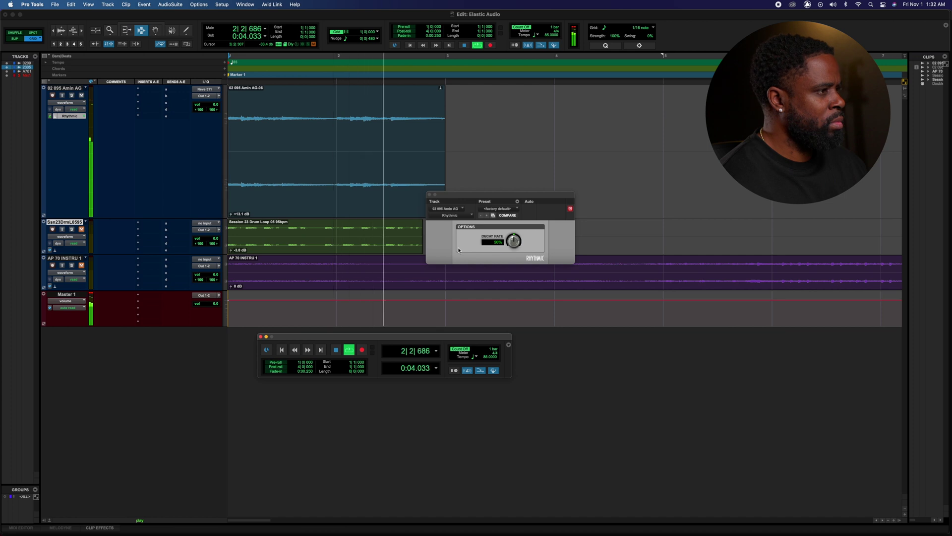
{"action": "left_click_drag", "start_coordinate": [517, 245], "coordinate": [506, 224]}
{"action": "key", "text": "space"}
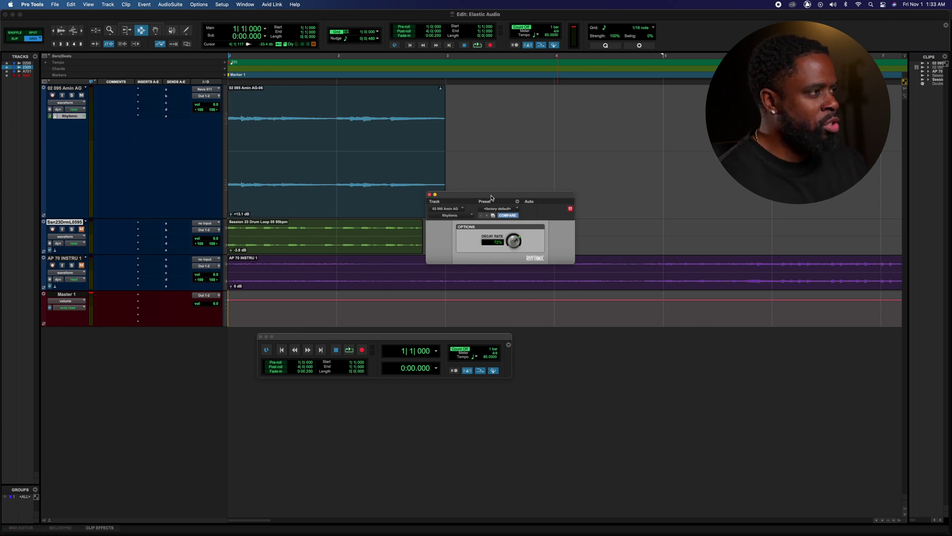
Raise the Rhythmic Decay Rate to 100% while playing, then stop and select the guitar clip
{"action": "key", "text": "space"}
{"action": "left_click_drag", "start_coordinate": [513, 241], "coordinate": [529, 452]}
{"action": "key", "text": "space"}
{"action": "key", "text": "space"}
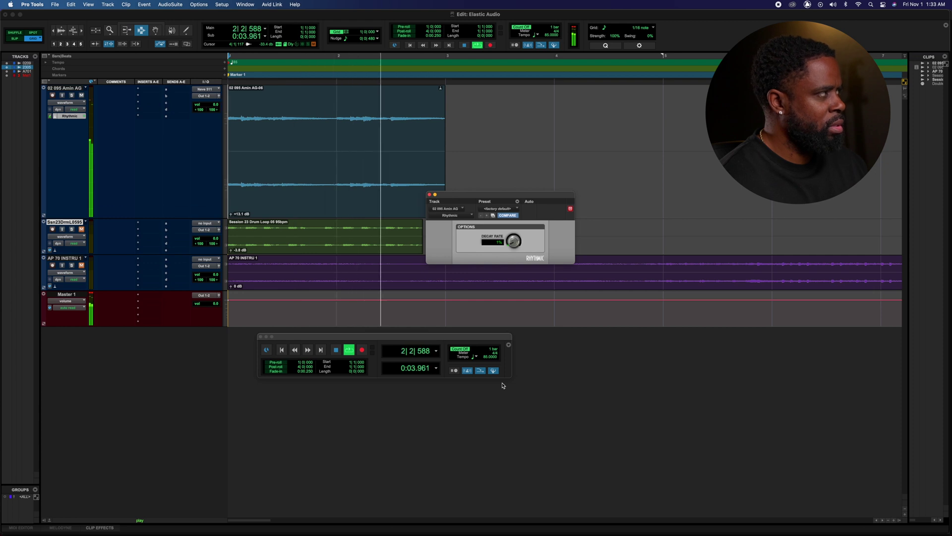
{"action": "key", "text": "space"}
{"action": "left_click", "coordinate": [236, 208]}
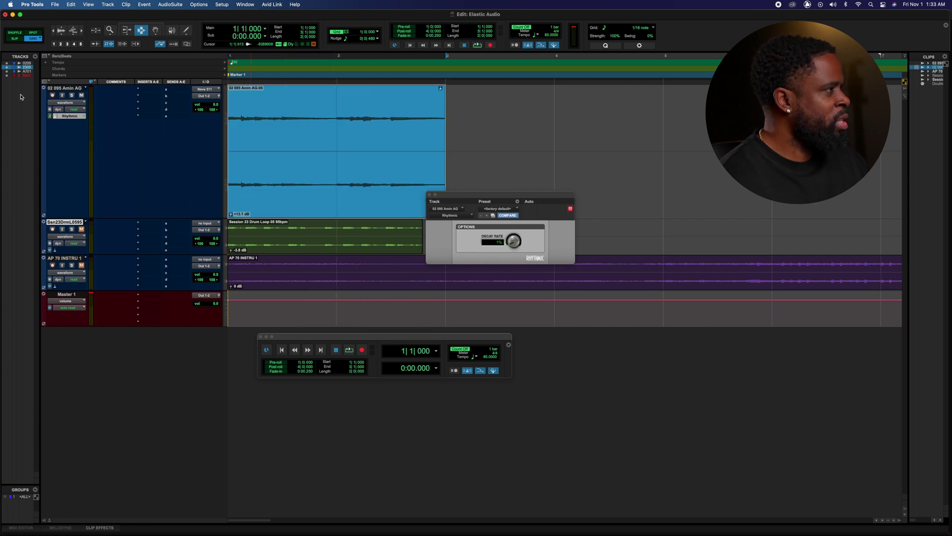
Close the Rhythmic settings, switch the guitar track to Monophonic, and play it
{"action": "left_click", "coordinate": [60, 116]}
{"action": "left_click", "coordinate": [56, 117]}
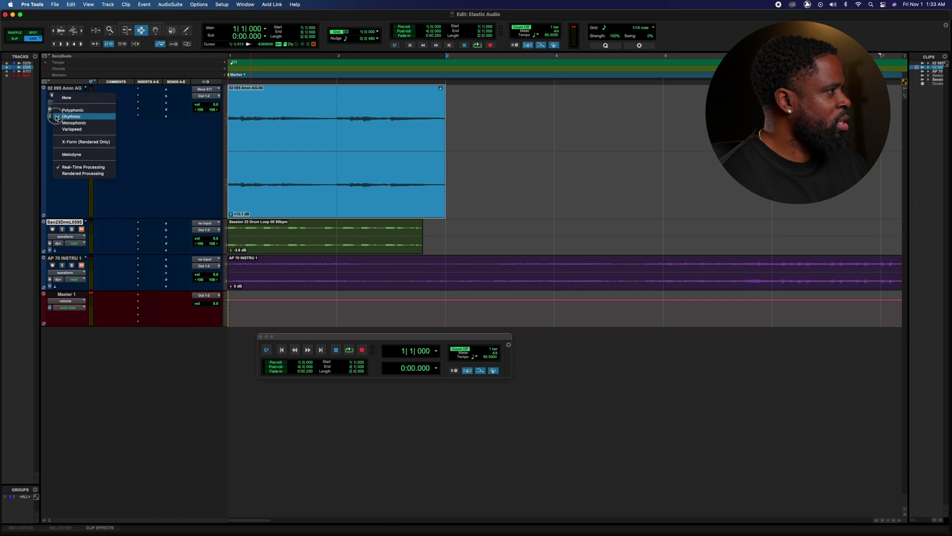
{"action": "left_click", "coordinate": [74, 123]}
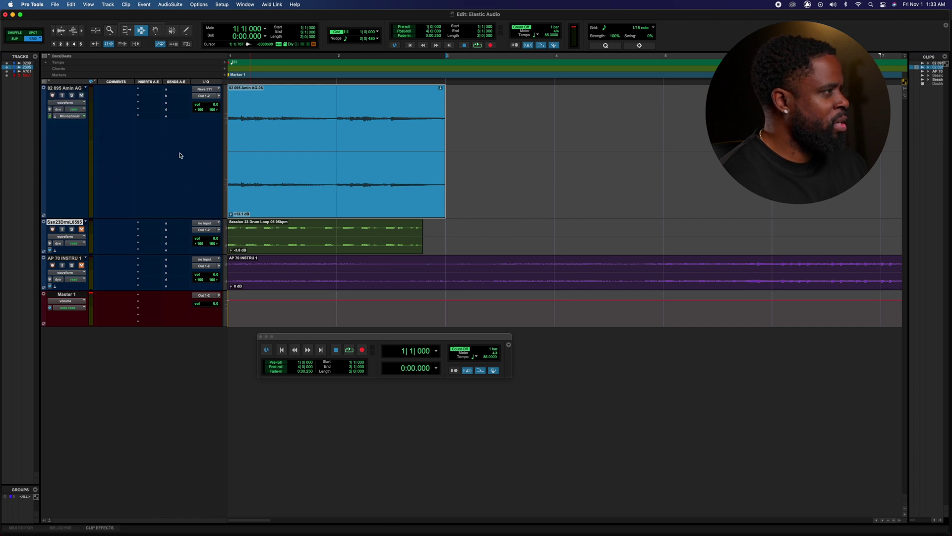
{"action": "key", "text": "space"}
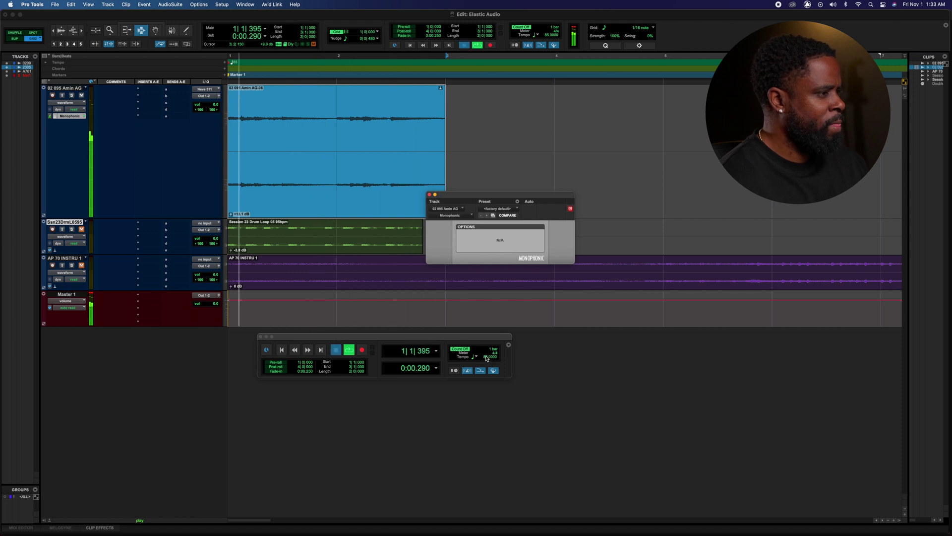
Change the session tempo to 105 and audition the looped Monophonic guitar
{"action": "left_click", "coordinate": [486, 357]}
{"action": "key", "text": "space"}
{"action": "type", "text": "105"}
{"action": "key", "text": "Return"}
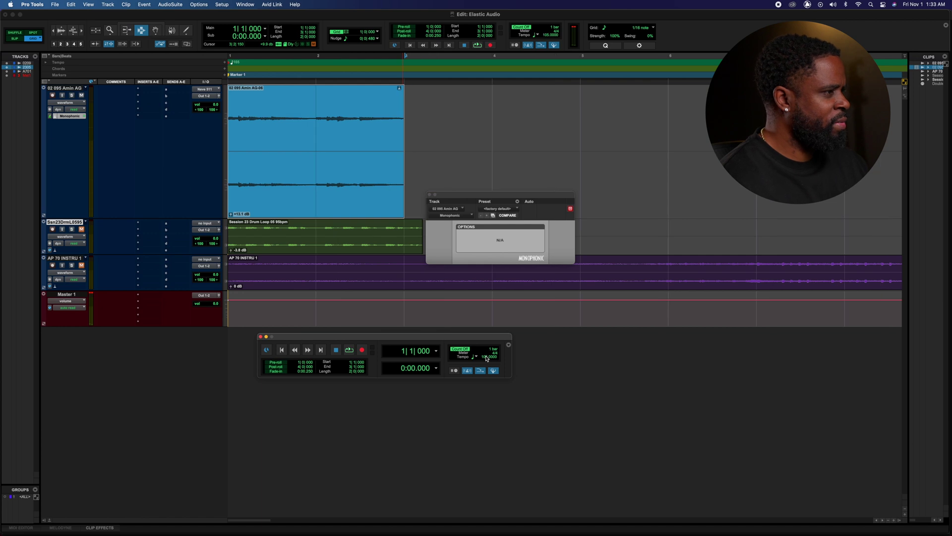
{"action": "key", "text": "space"}
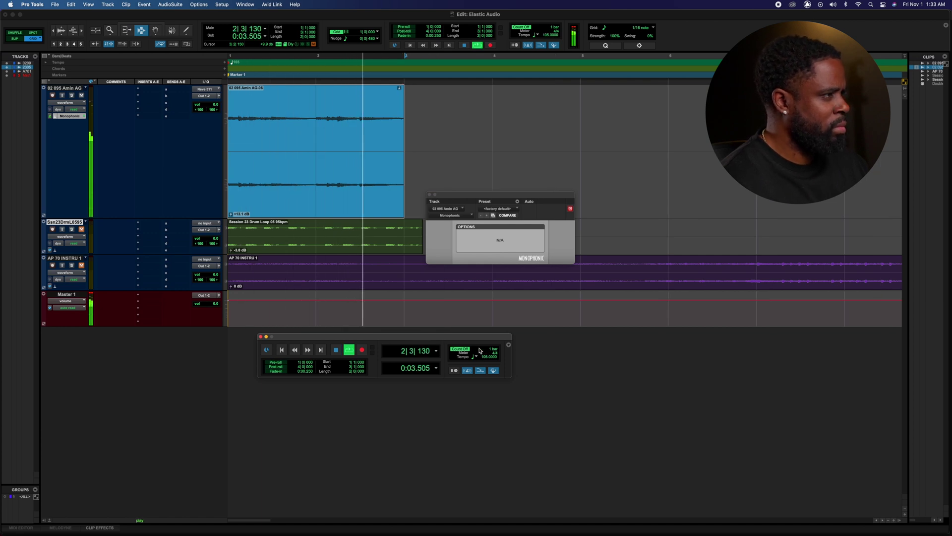
{"action": "key", "text": "space"}
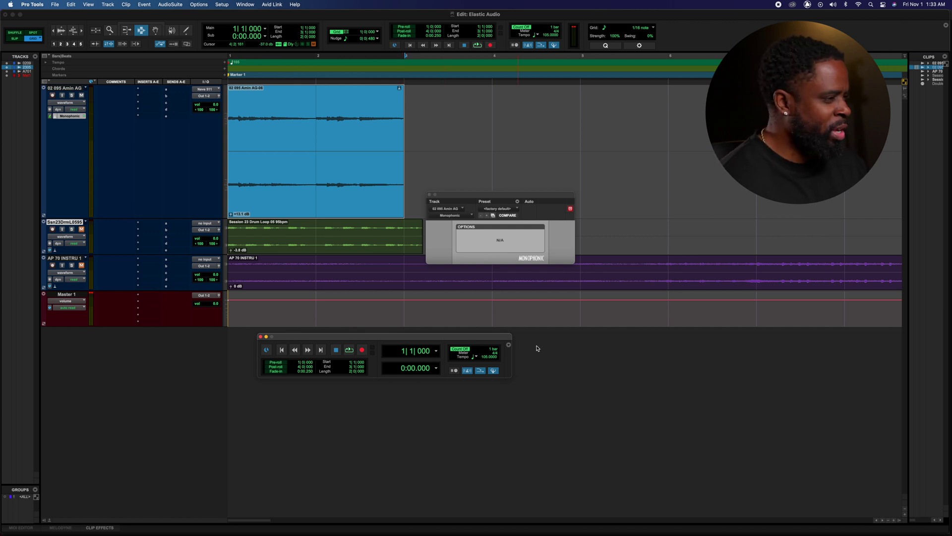
Switch the guitar track to Varispeed and audition it at tempo 95
{"action": "left_click", "coordinate": [57, 116]}
{"action": "left_click", "coordinate": [61, 123]}
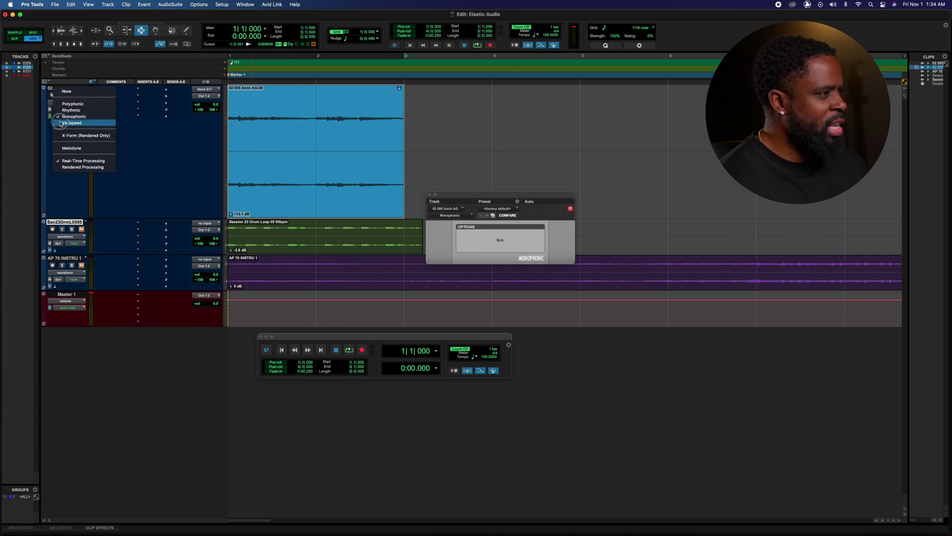
{"action": "left_click", "coordinate": [369, 317]}
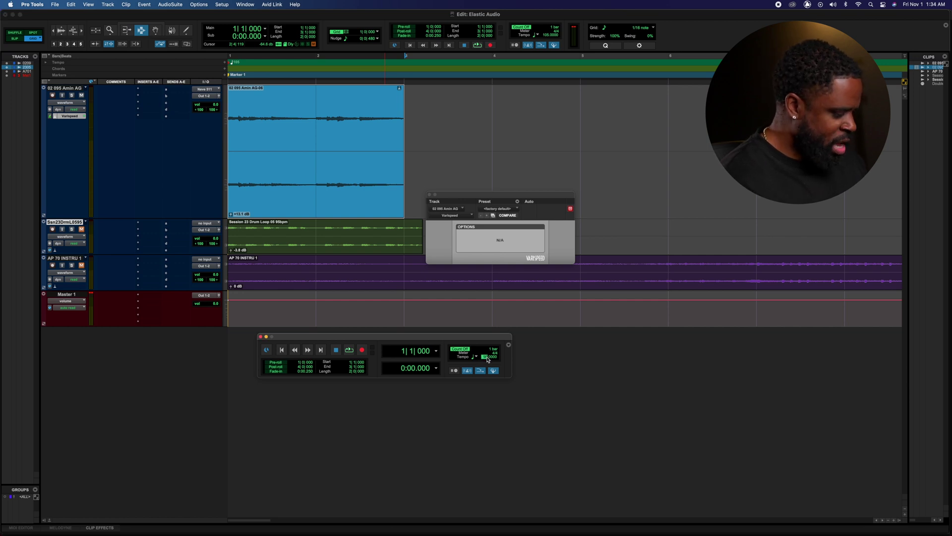
{"action": "key", "text": "Return"}
{"action": "key", "text": "space"}
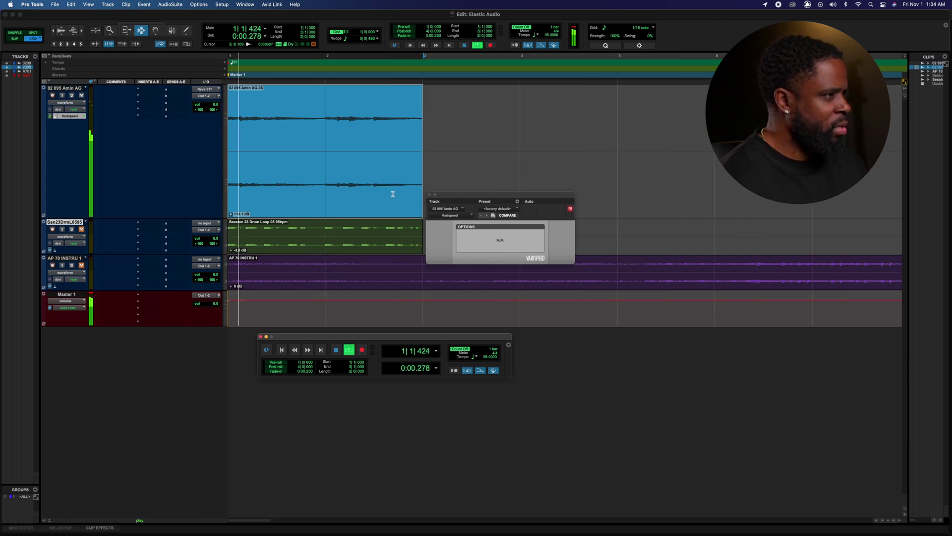
{"action": "left_click", "coordinate": [430, 195]}
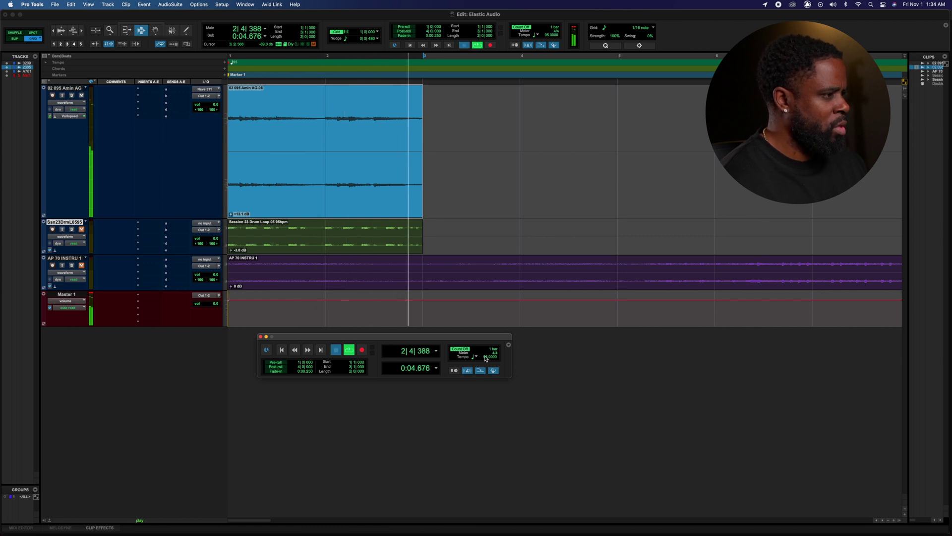
{"action": "key", "text": "space"}
Audition the Varispeed guitar at tempos 105 and 85, then set the tempo to 95
{"action": "key", "text": "Return"}
{"action": "key", "text": "space"}
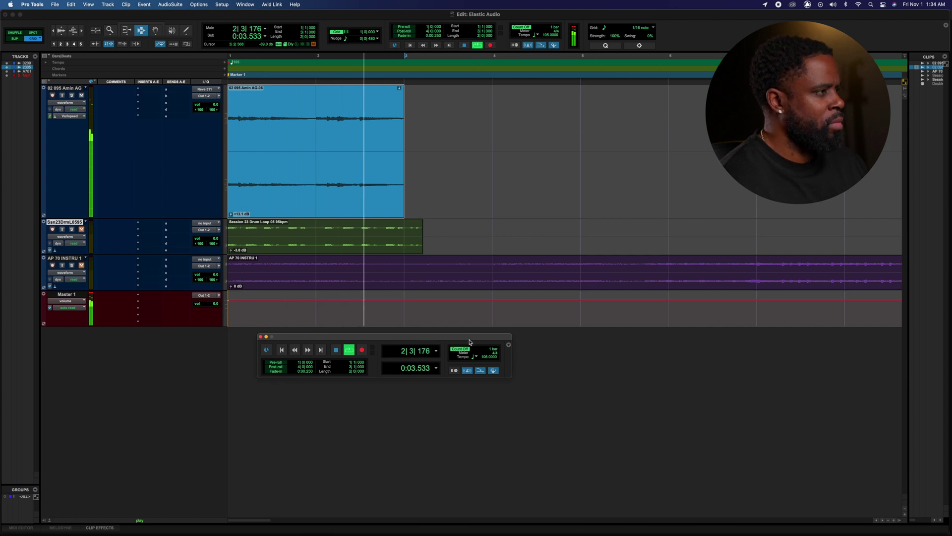
{"action": "key", "text": "space"}
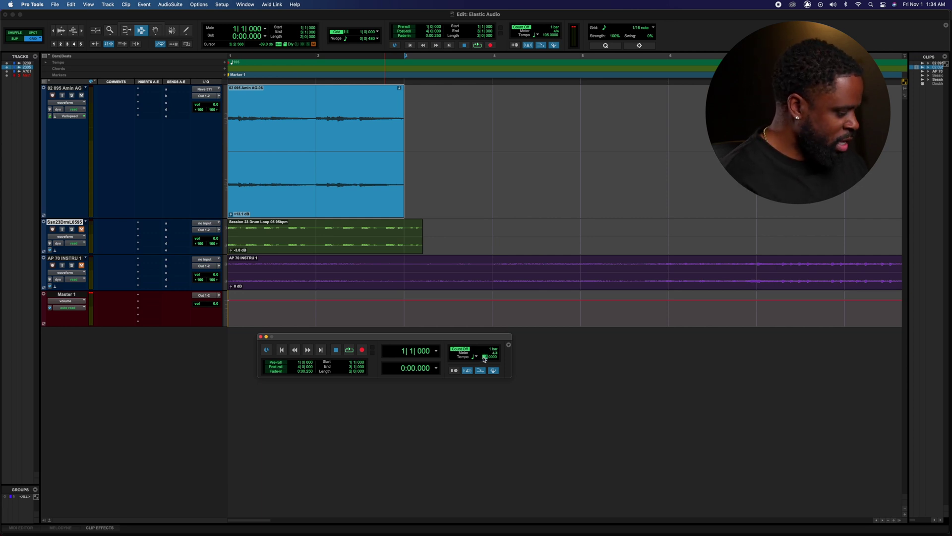
{"action": "type", "text": "85"}
{"action": "key", "text": "Return"}
{"action": "key", "text": "space"}
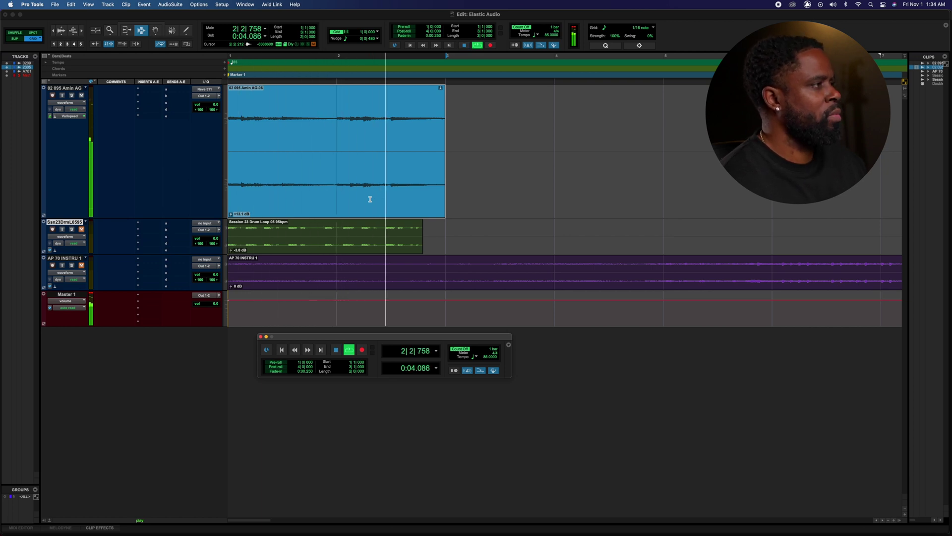
{"action": "key", "text": "space"}
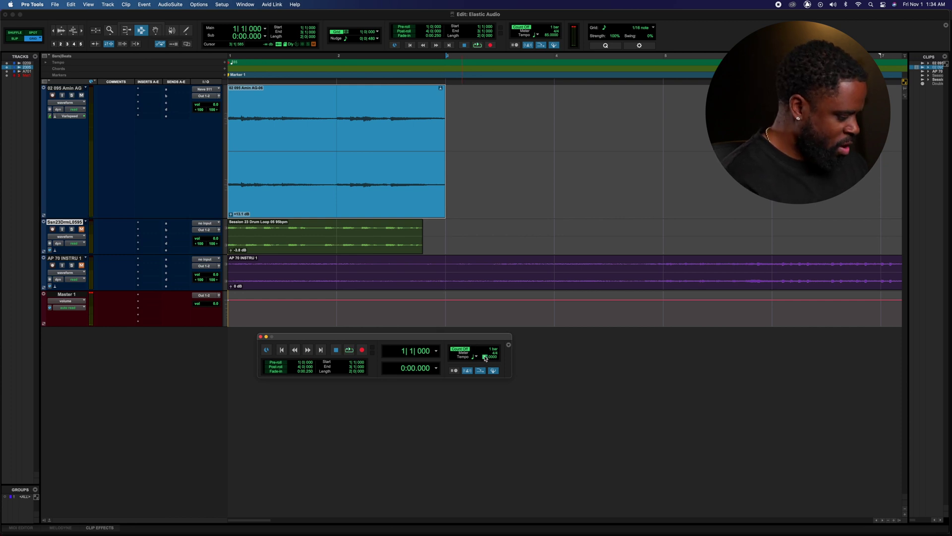
{"action": "type", "text": "95"}
{"action": "key", "text": "Return"}
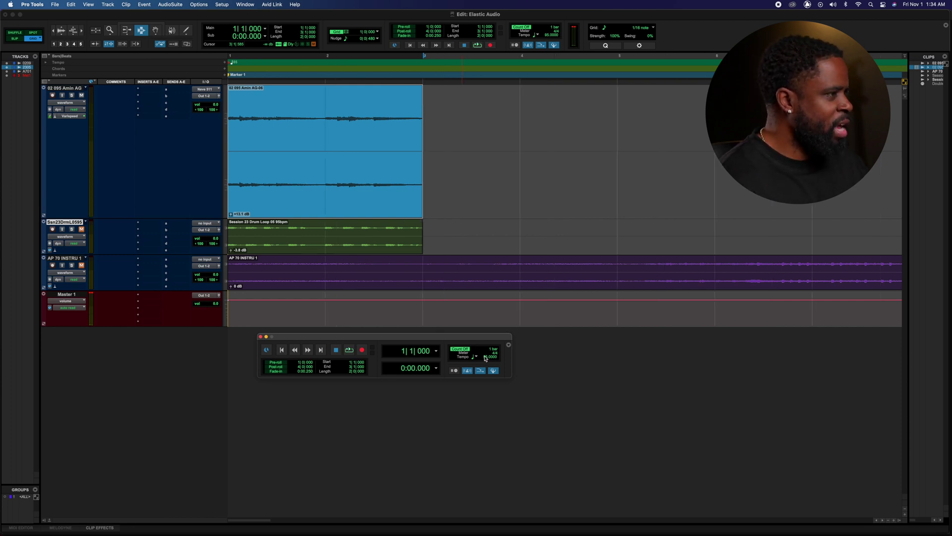
Switch the guitar track back to Polyphonic and open Elastic Properties for clip 02 095 Amin AG-06
{"action": "left_click", "coordinate": [56, 117]}
{"action": "left_click", "coordinate": [64, 97]}
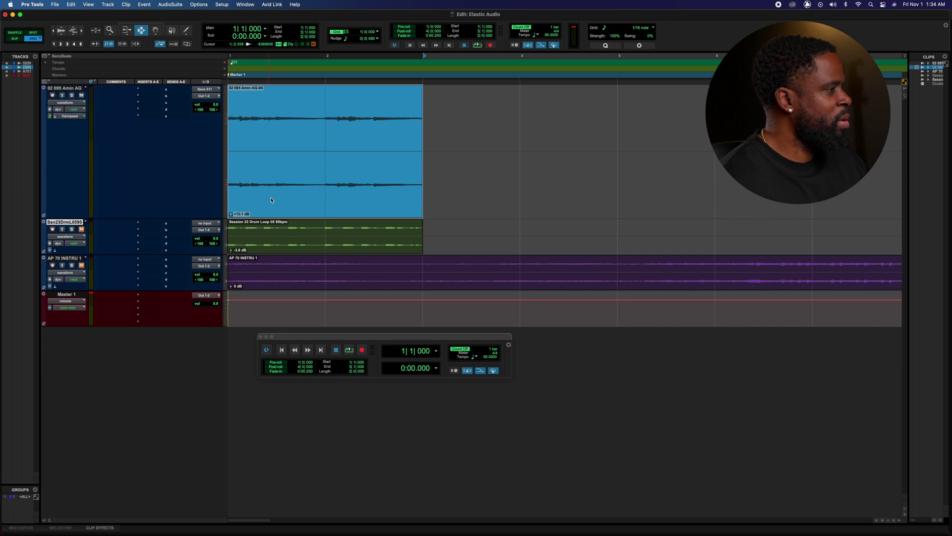
{"action": "left_click", "coordinate": [272, 190]}
{"action": "right_click", "coordinate": [272, 190]}
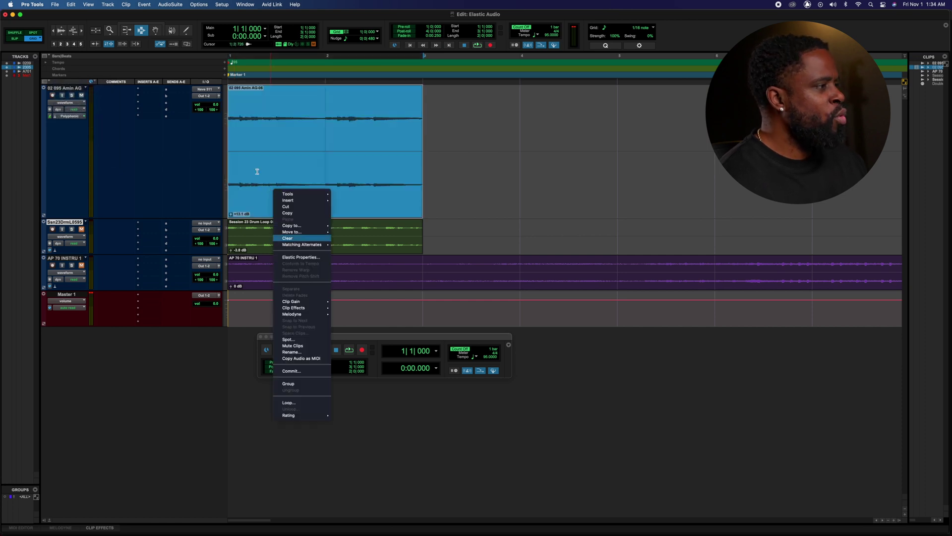
{"action": "left_click", "coordinate": [293, 257]}
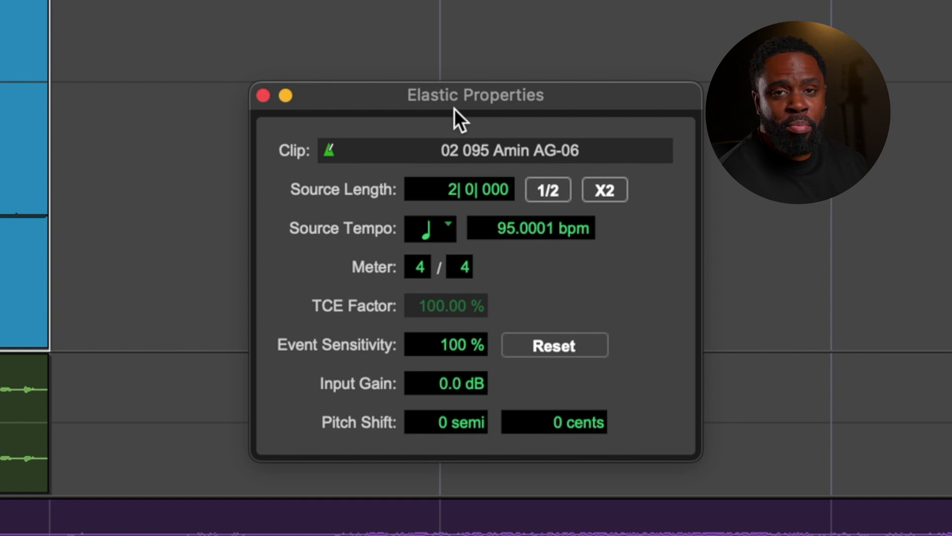
Halve the guitar clip's source length three times to 0|1|000 at 11.8750 bpm (12.50% TCE)
{"action": "left_click_drag", "start_coordinate": [377, 94], "coordinate": [321, 88]}
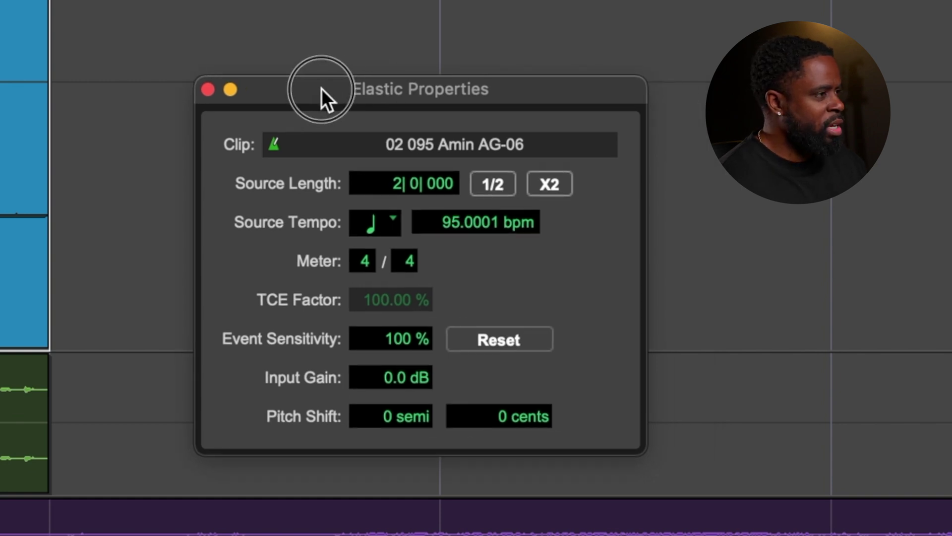
{"action": "left_click", "coordinate": [499, 183]}
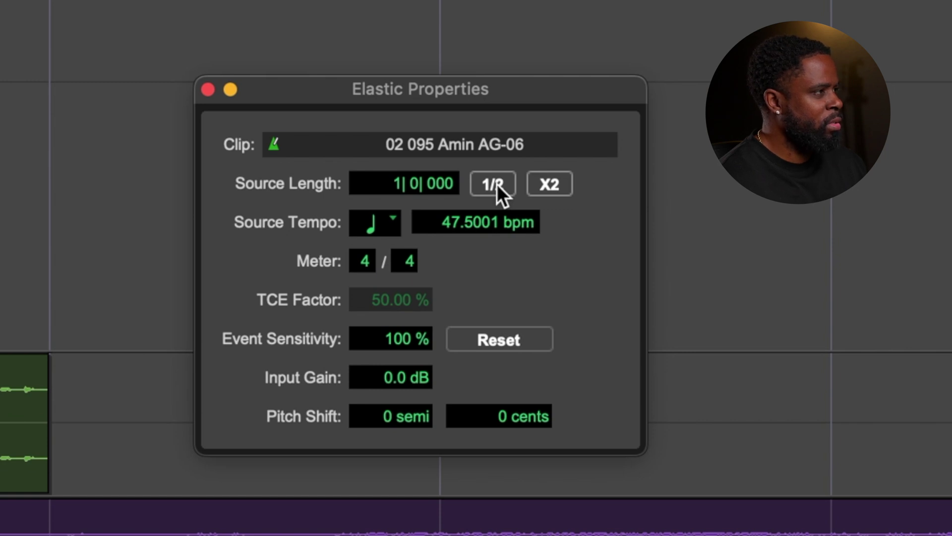
{"action": "left_click", "coordinate": [492, 184]}
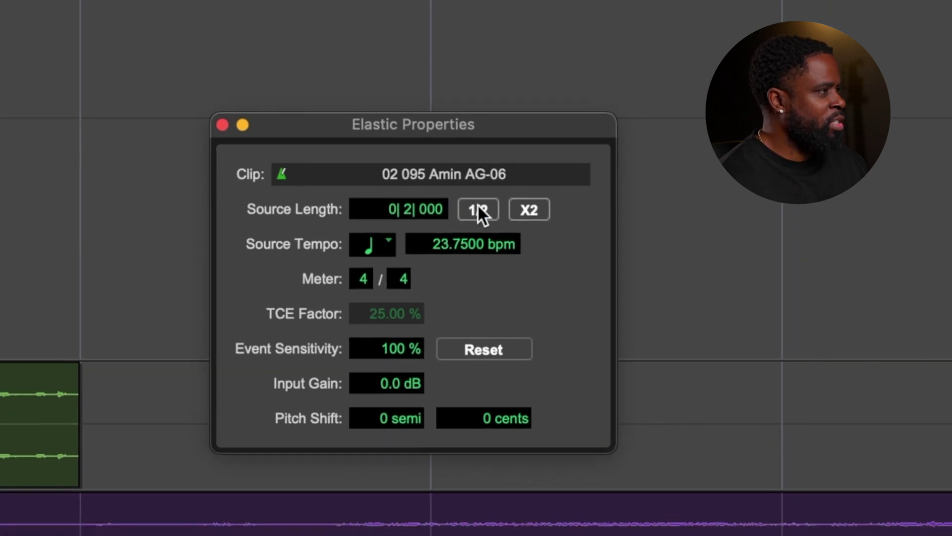
{"action": "left_click", "coordinate": [476, 220]}
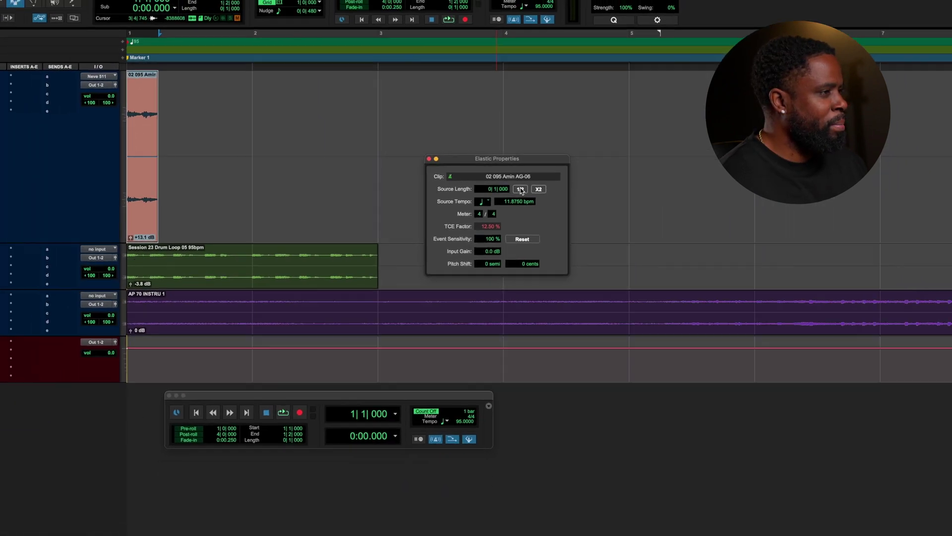
Audition the one-beat clip, then double its source length to 4|0|000 at 190.0002 bpm and play it
{"action": "key", "text": "space"}
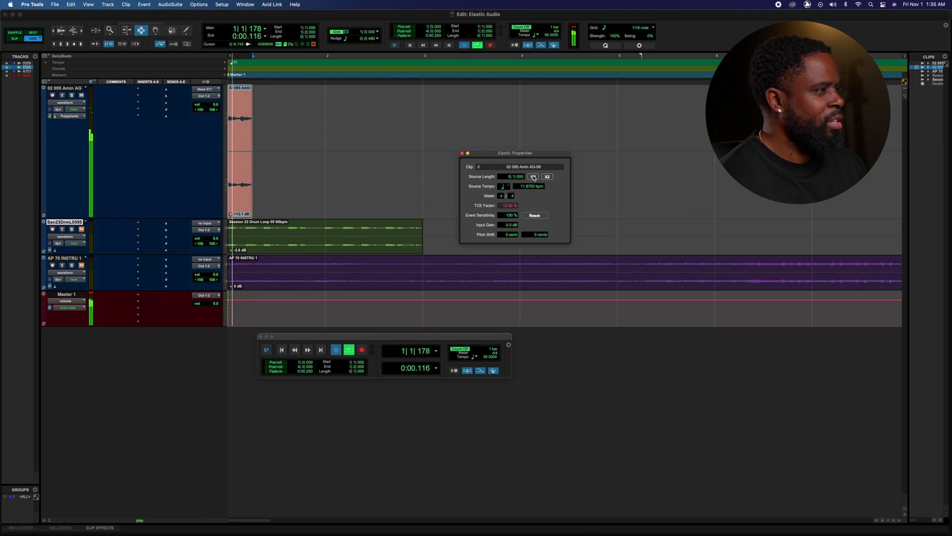
{"action": "key", "text": "space"}
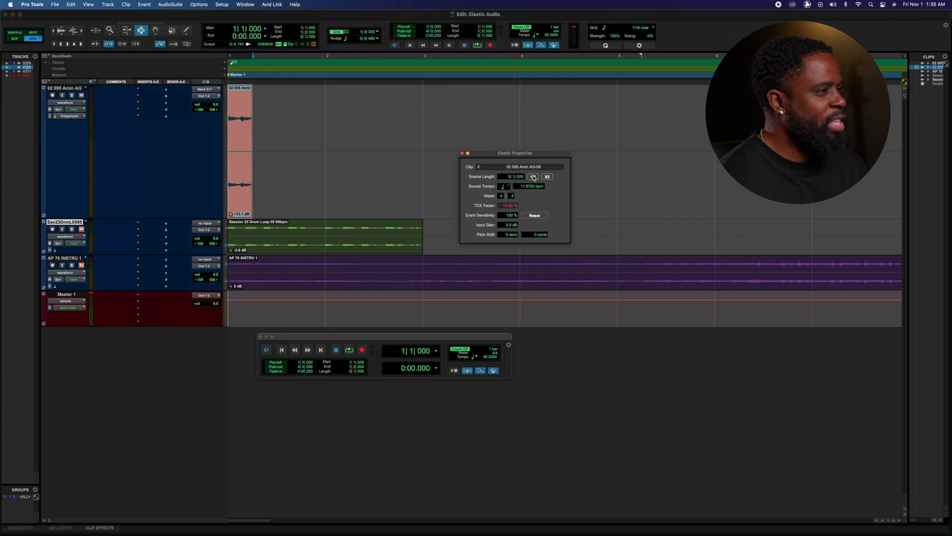
{"action": "left_click", "coordinate": [548, 177]}
{"action": "left_click", "coordinate": [548, 177]}
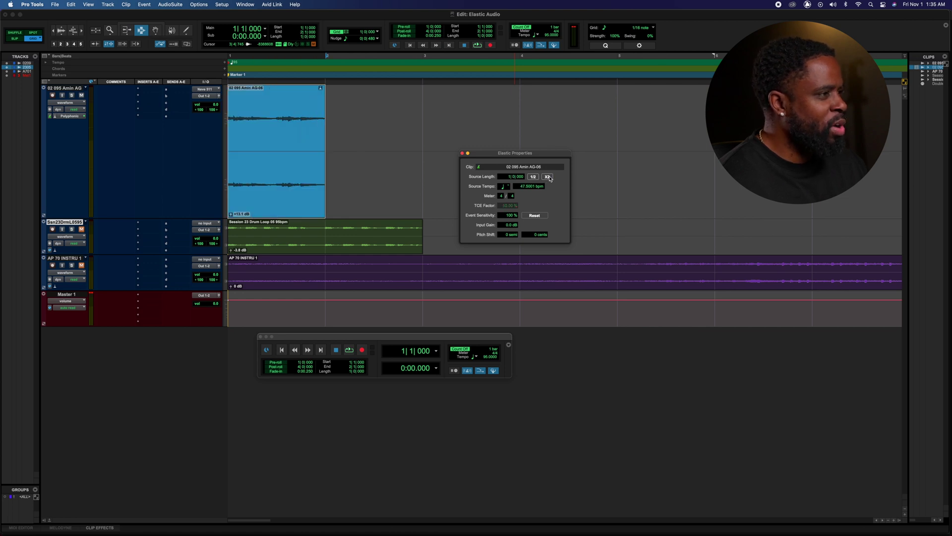
{"action": "left_click", "coordinate": [548, 176]}
{"action": "left_click", "coordinate": [548, 176]}
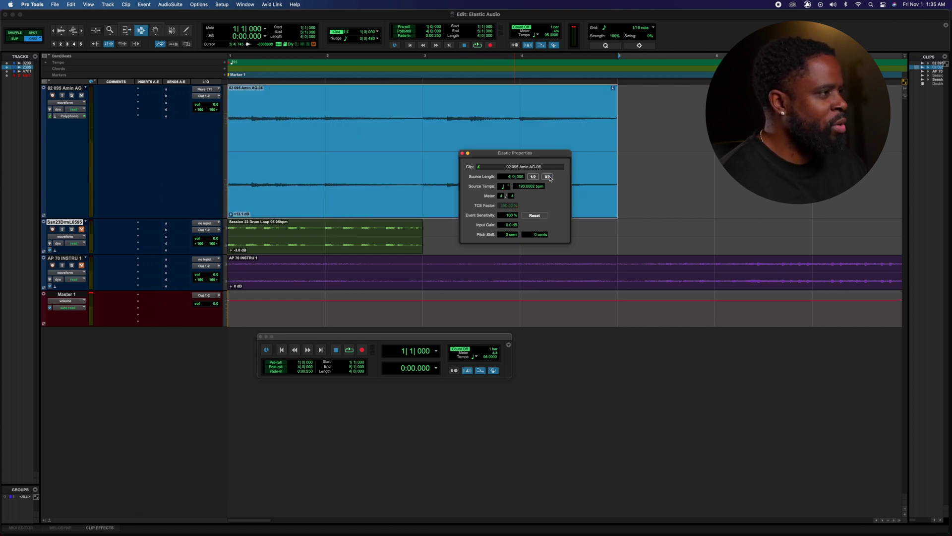
{"action": "key", "text": "space"}
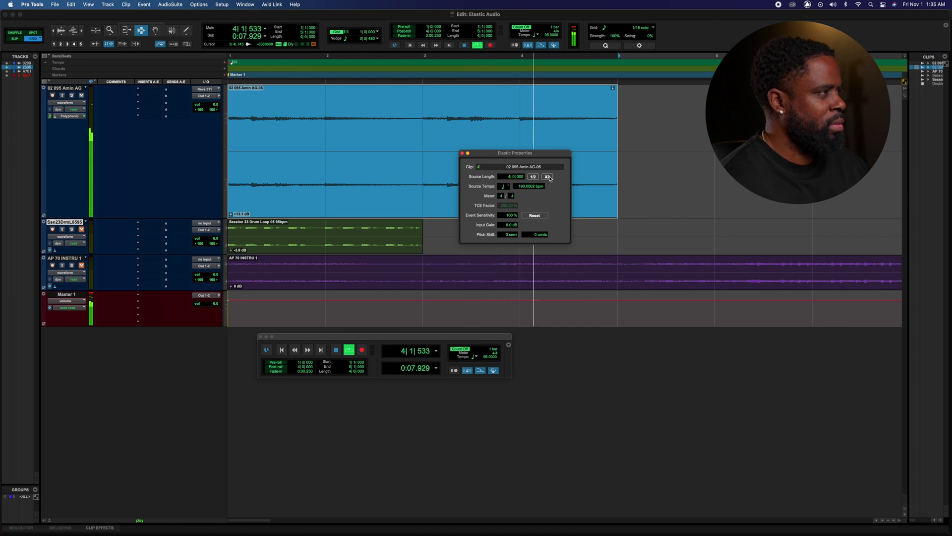
{"action": "key", "text": "space"}
Switch the guitar track to the Rhythmic Elastic Audio algorithm and listen to it
{"action": "left_click", "coordinate": [67, 115]}
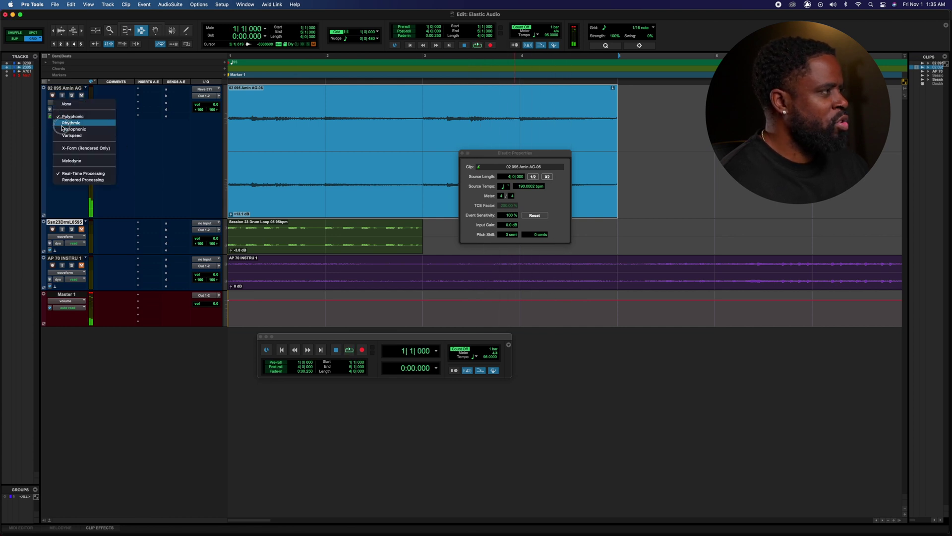
{"action": "left_click", "coordinate": [64, 123]}
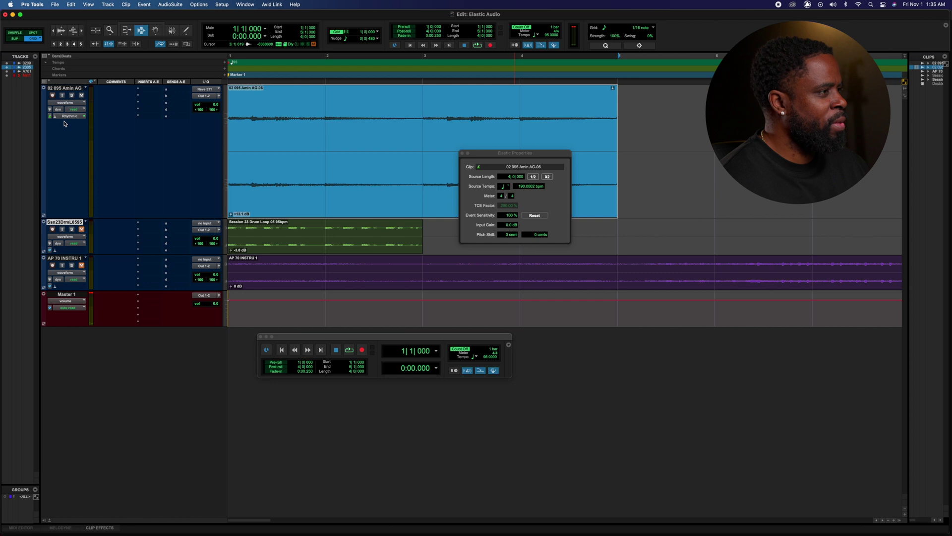
{"action": "key", "text": "space"}
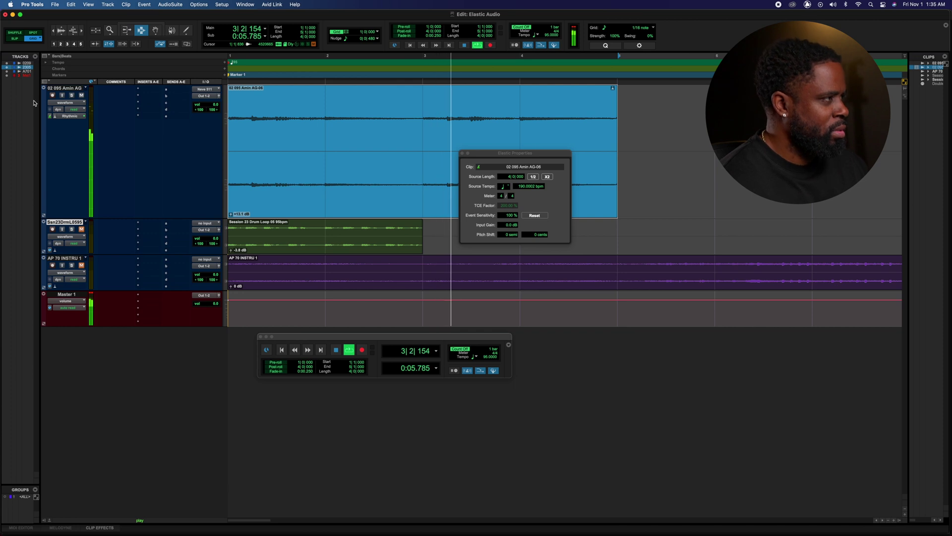
Return the guitar track to Polyphonic and halve the source length to 2|0|000 at 95.0001 bpm
{"action": "left_click", "coordinate": [56, 117]}
{"action": "left_click", "coordinate": [62, 108]}
{"action": "left_click", "coordinate": [533, 177]}
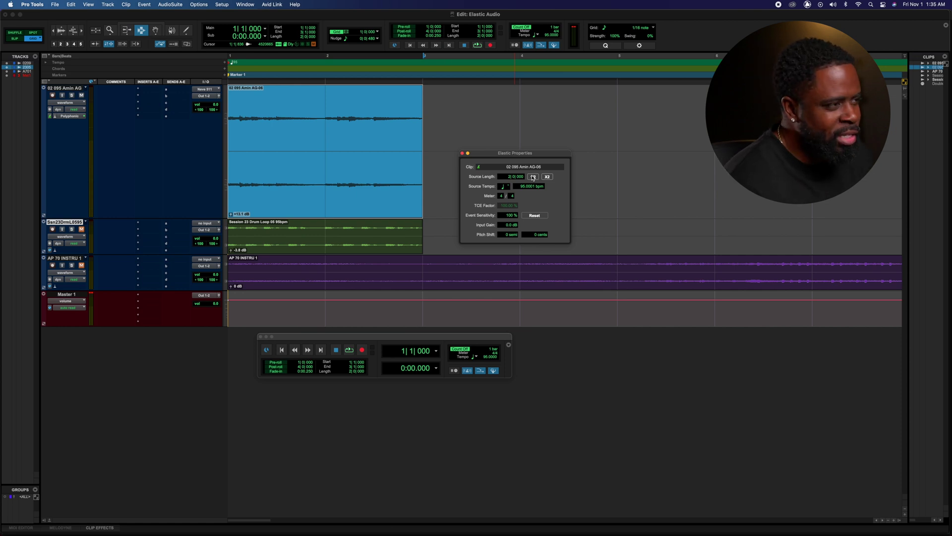
Pitch-shift the guitar clip to -12 semitones and audition it an octave lower
{"action": "left_click", "coordinate": [510, 235]}
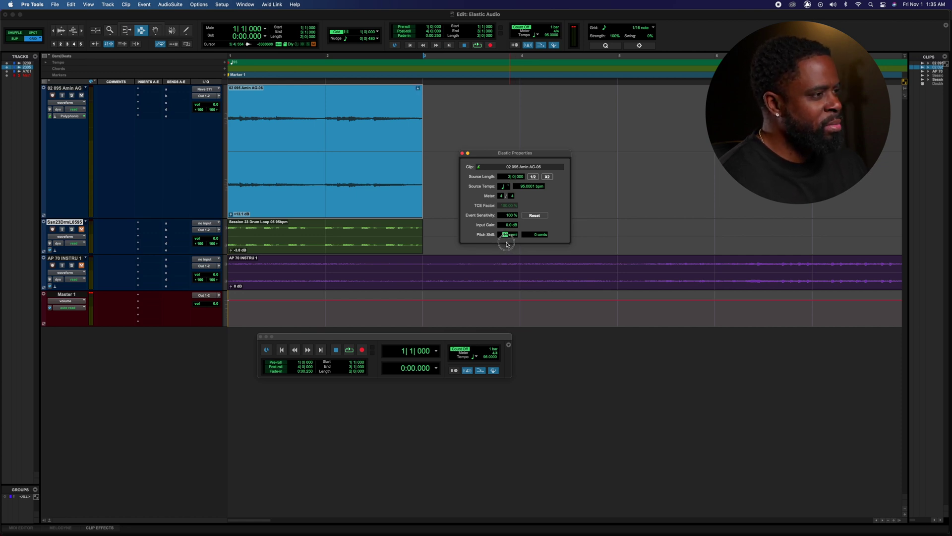
{"action": "left_click", "coordinate": [506, 243]}
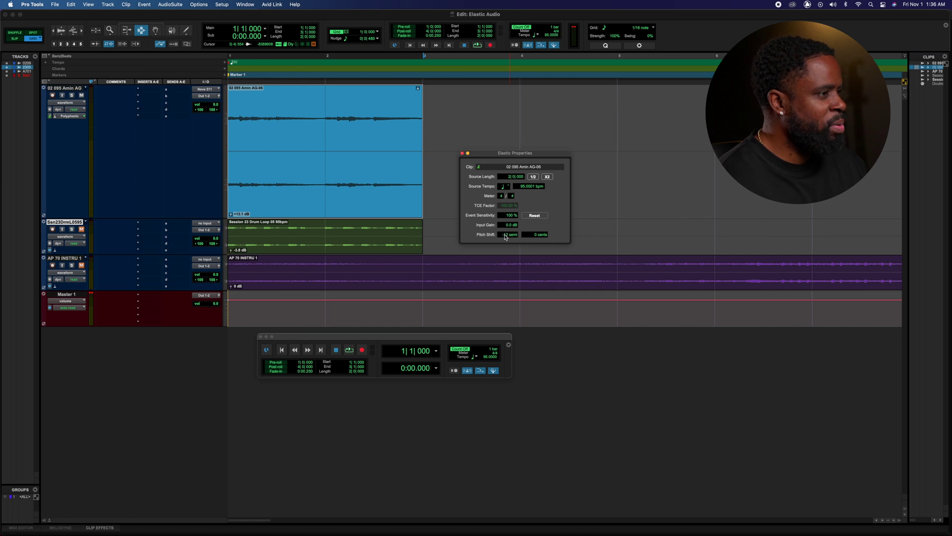
{"action": "key", "text": "space"}
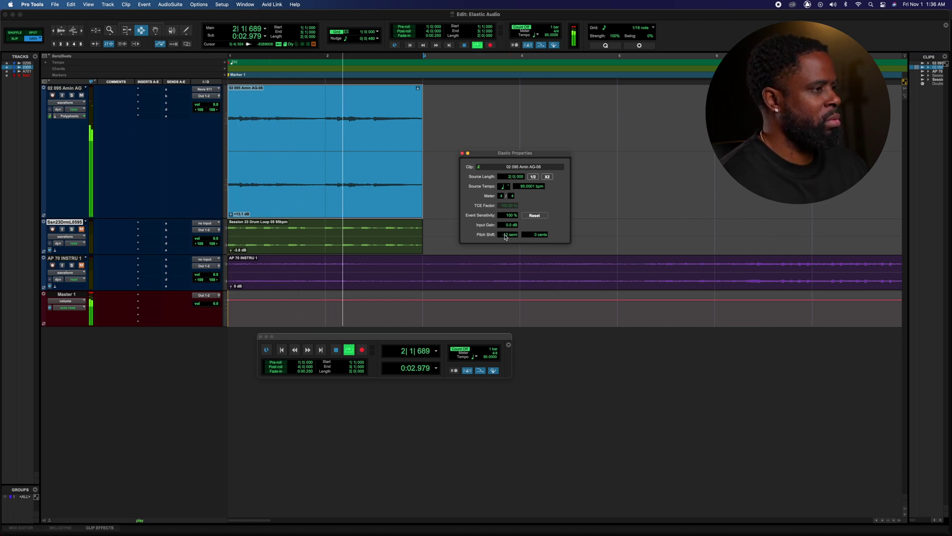
{"action": "key", "text": "space"}
Raise the pitch shift to +12 semitones and audition the guitar an octave higher
{"action": "left_click_drag", "start_coordinate": [505, 236], "coordinate": [507, 224]}
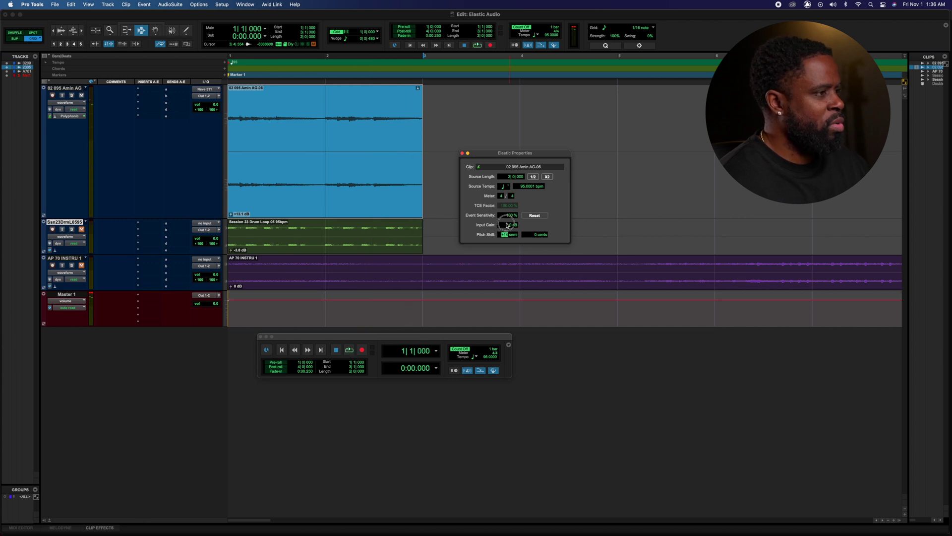
{"action": "key", "text": "space"}
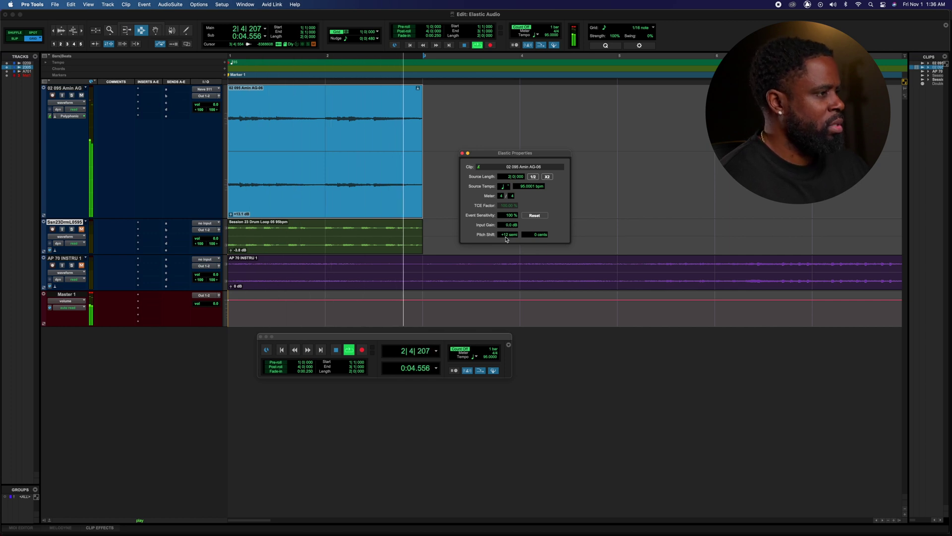
{"action": "key", "text": "space"}
Set the pitch shift to -4 semitones and play the guitar at the new pitch
{"action": "left_click", "coordinate": [505, 235]}
{"action": "left_click_drag", "start_coordinate": [507, 238], "coordinate": [506, 241]}
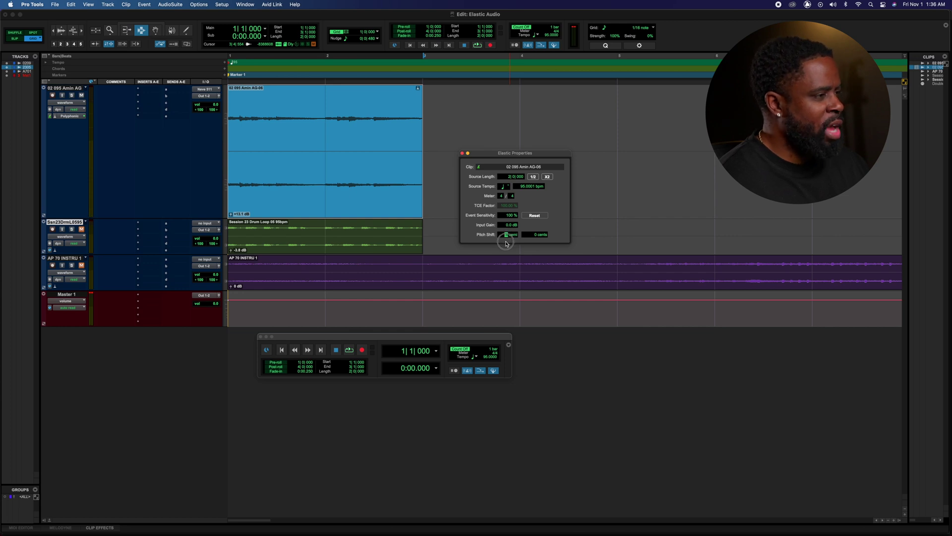
{"action": "key", "text": "space"}
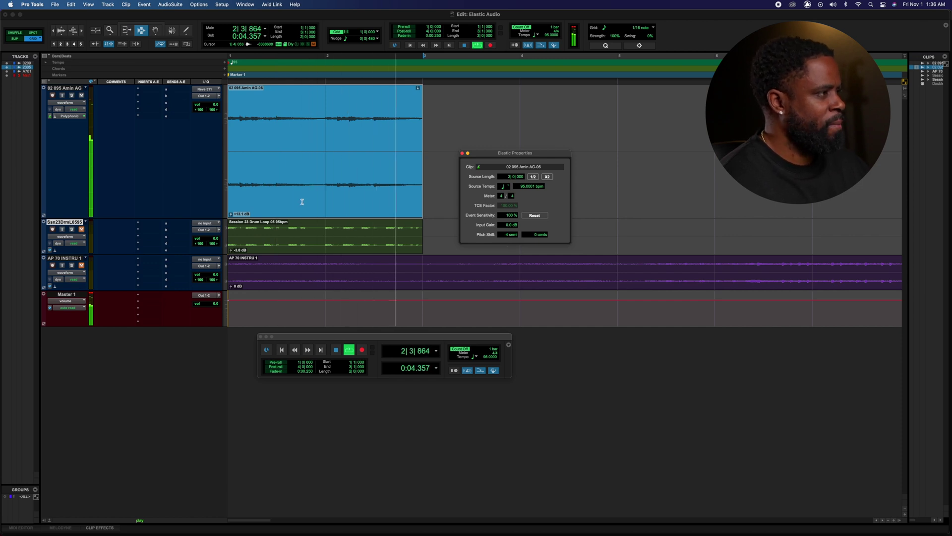
{"action": "key", "text": "space"}
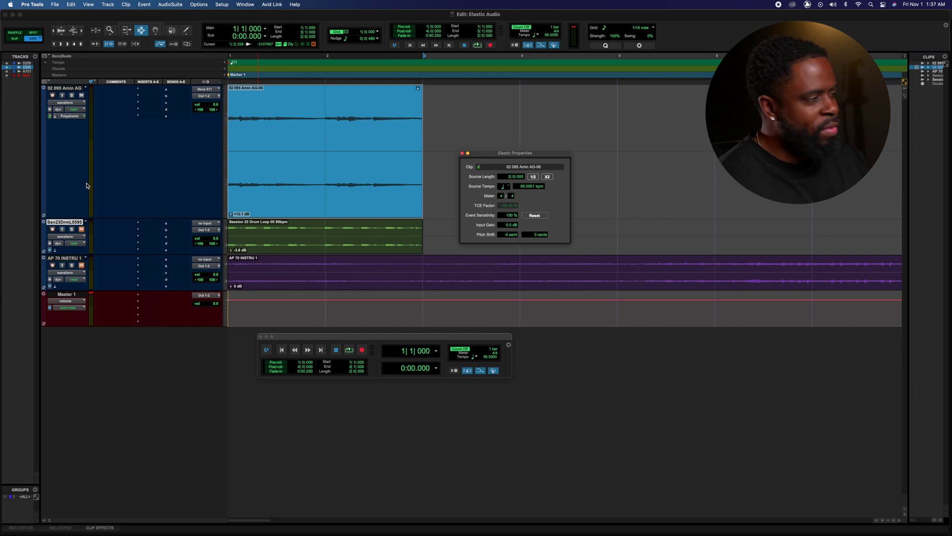
Solo the drum loop track, select its clip and audition it
{"action": "left_click", "coordinate": [72, 231]}
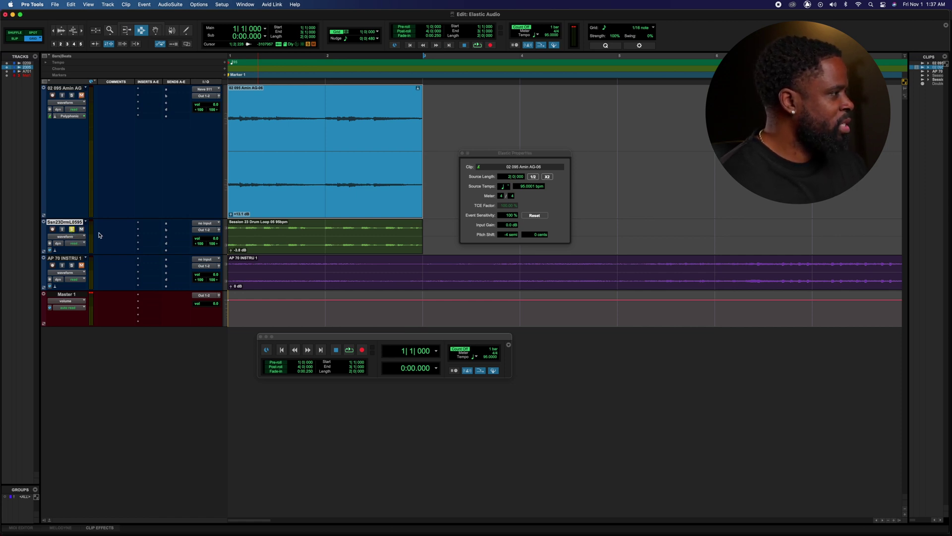
{"action": "key", "text": "space"}
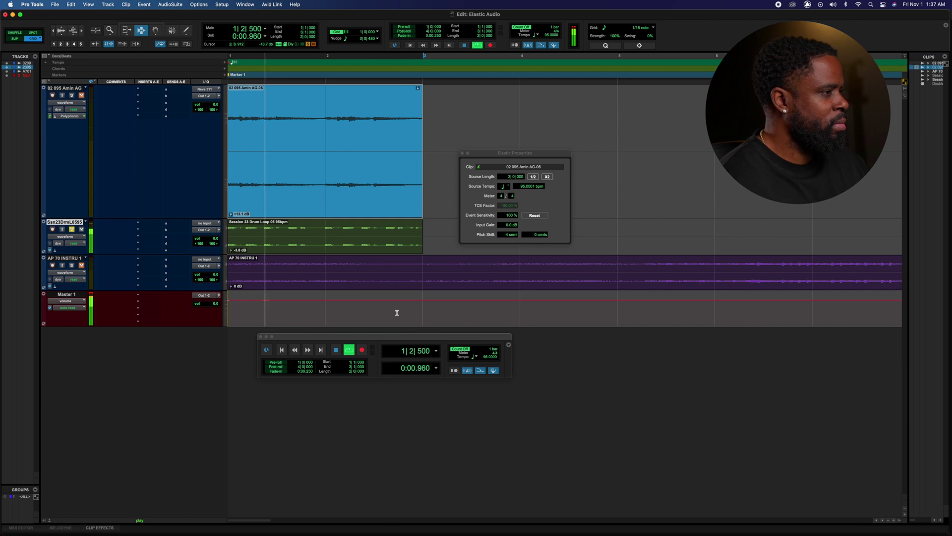
{"action": "left_click", "coordinate": [367, 240]}
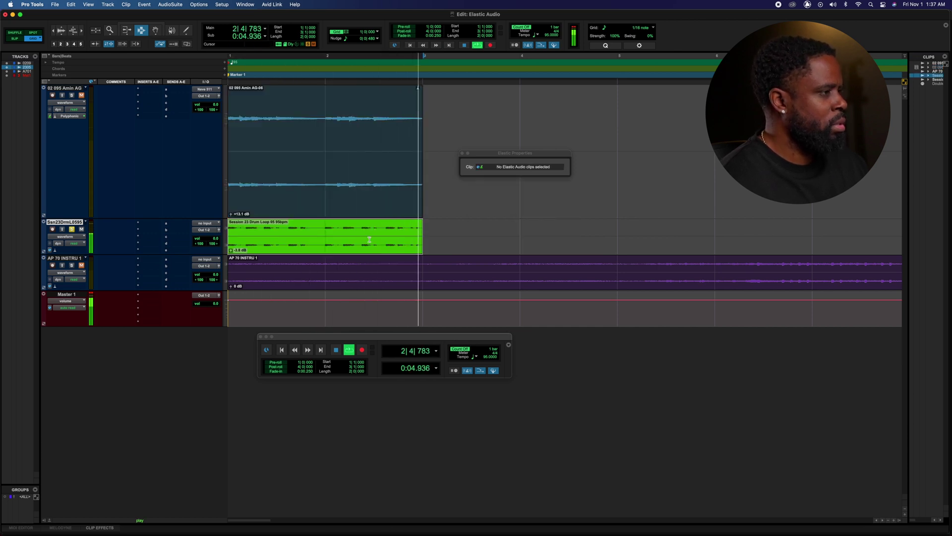
{"action": "key", "text": "space"}
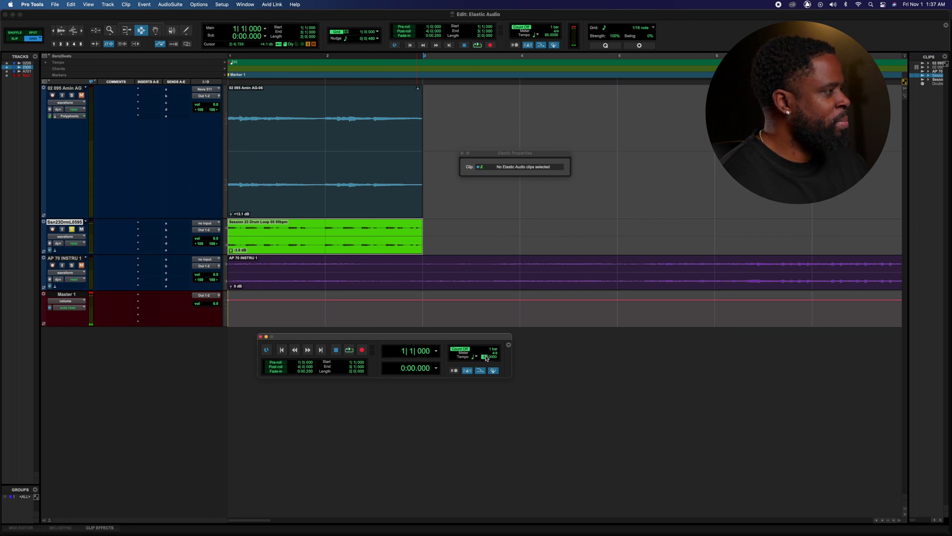
Give the drum track Polyphonic Elastic Audio and switch its timebase from Samples to Ticks
{"action": "left_click", "coordinate": [57, 251]}
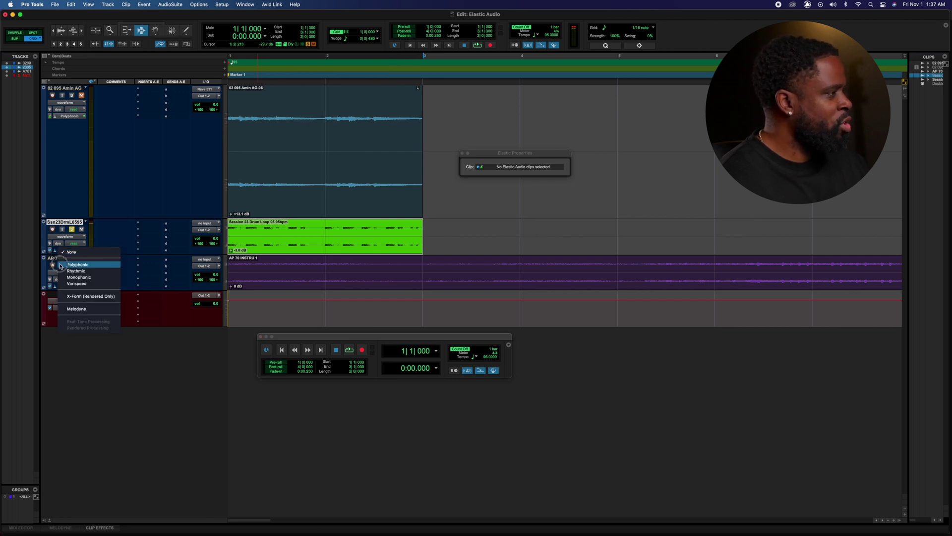
{"action": "left_click", "coordinate": [59, 266]}
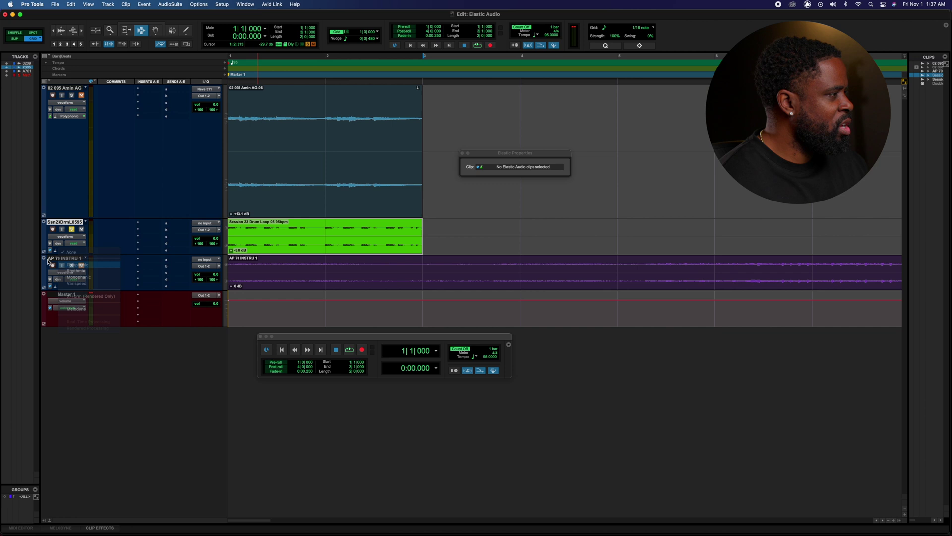
{"action": "left_click", "coordinate": [53, 263]}
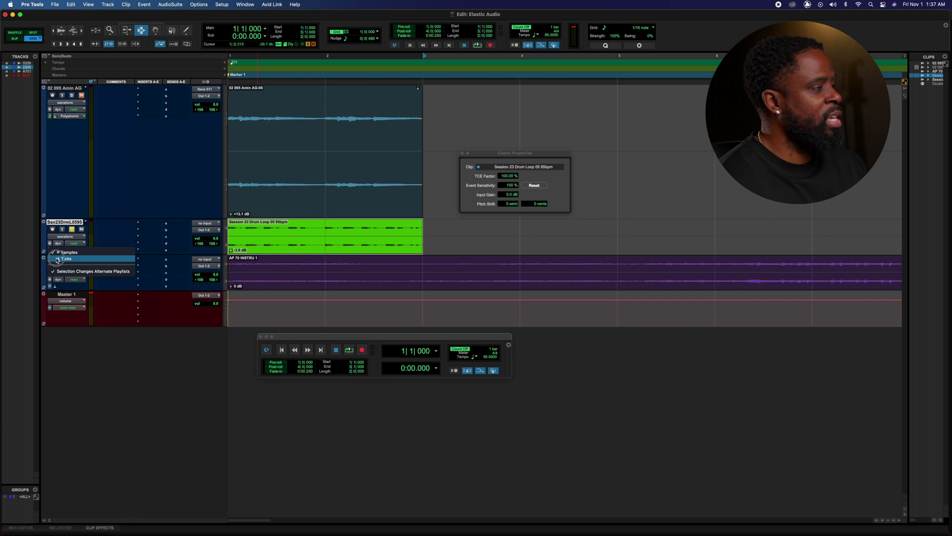
{"action": "left_click", "coordinate": [57, 259]}
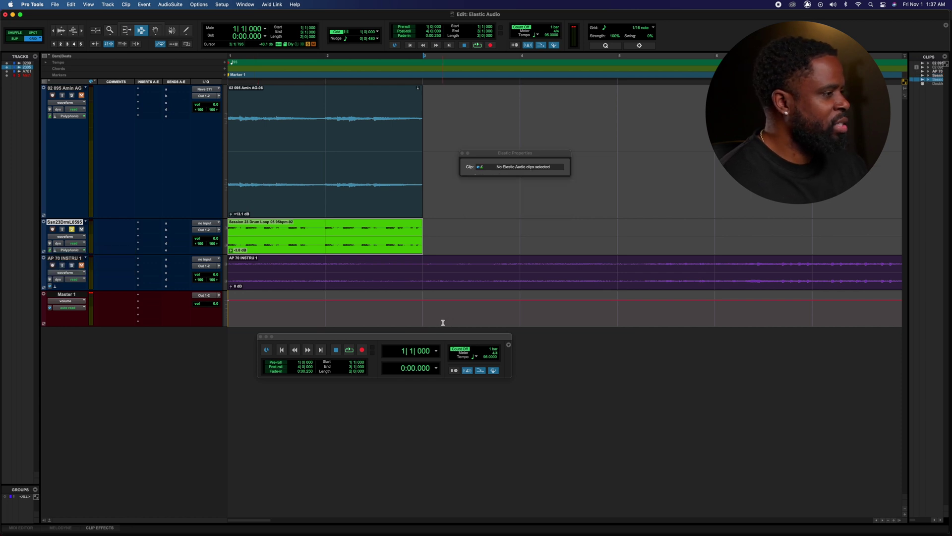
{"action": "left_click", "coordinate": [487, 356]}
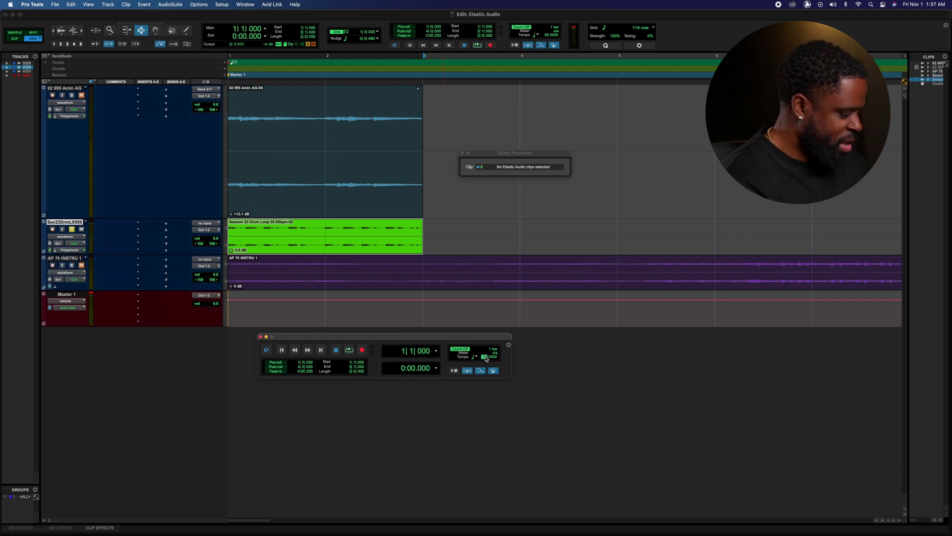
Set the session tempo to 85 and play, then lower it to 75 and play again
{"action": "type", "text": "85"}
{"action": "key", "text": "Return"}
{"action": "key", "text": "space"}
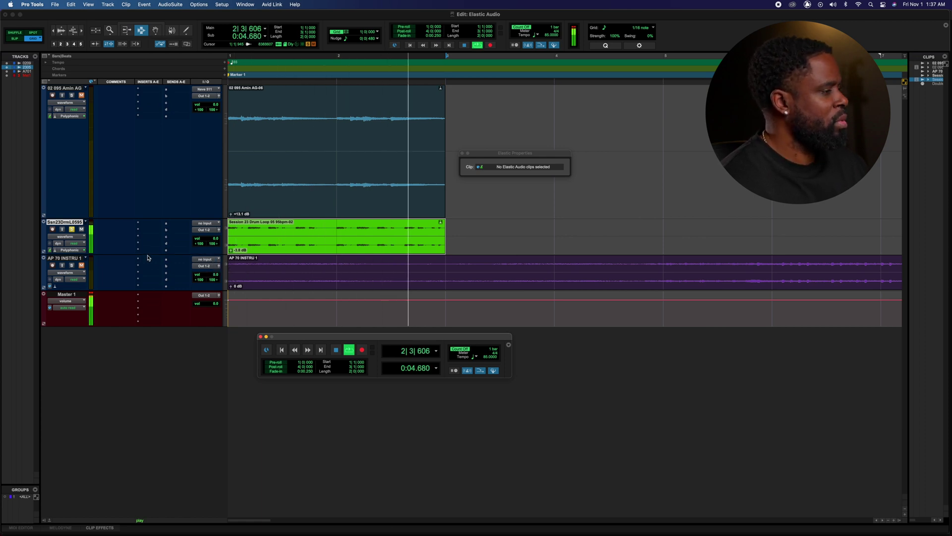
{"action": "key", "text": "space"}
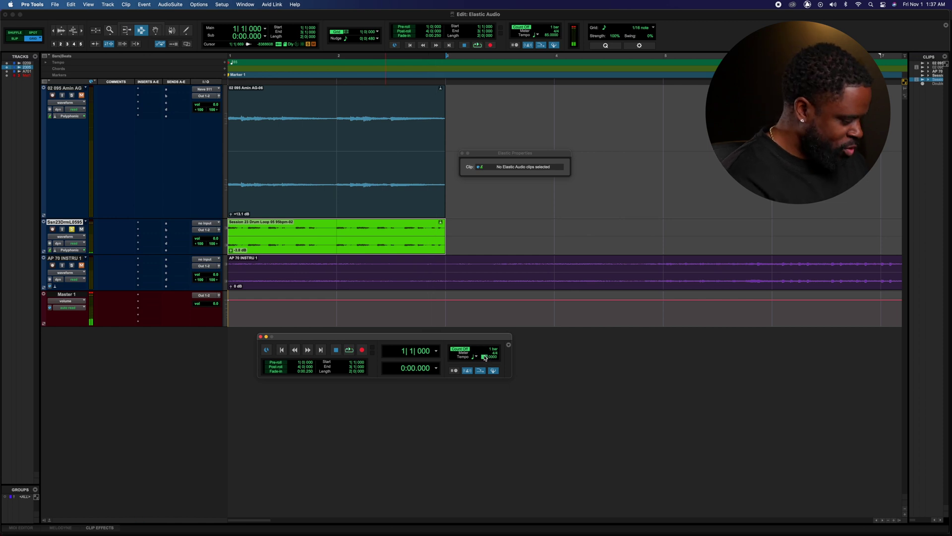
{"action": "scroll", "coordinate": [485, 358], "scroll_direction": "down", "scroll_amount": 10}
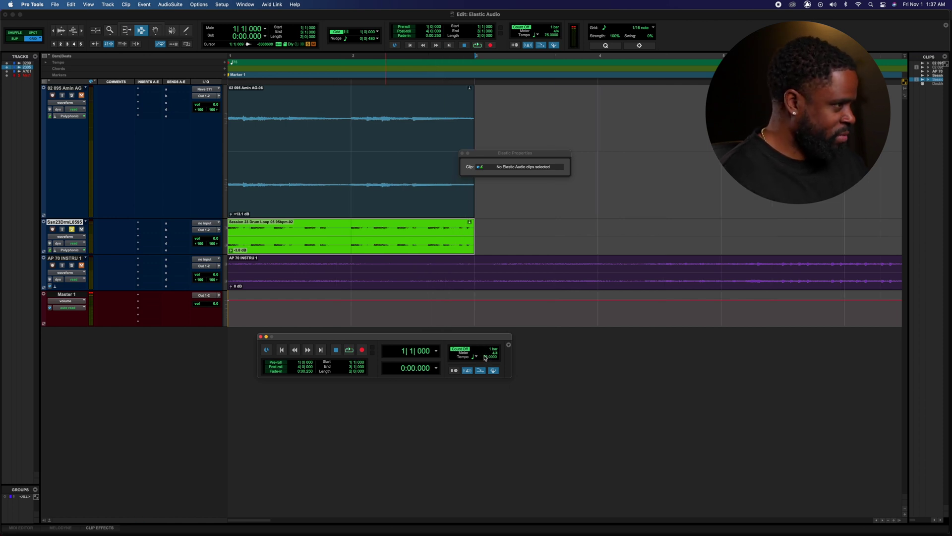
{"action": "key", "text": "space"}
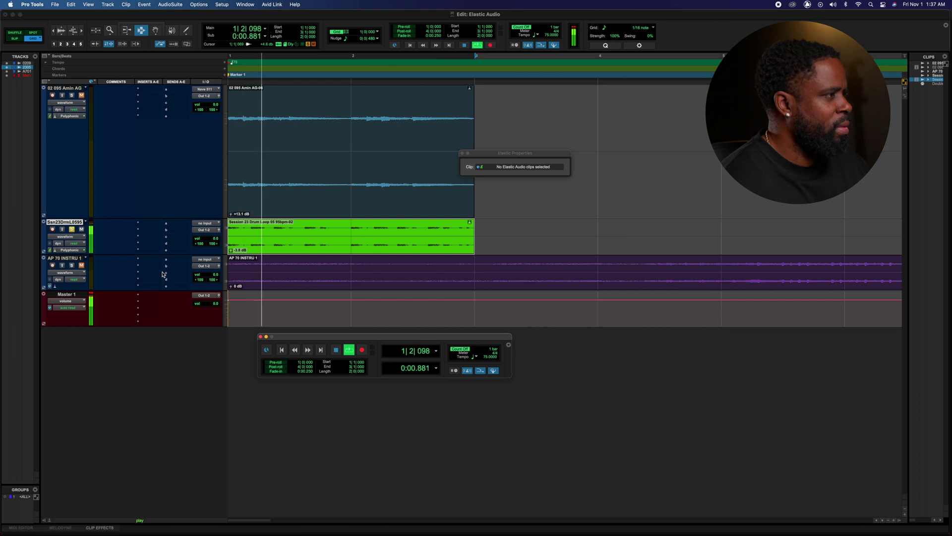
Audition the drum loop at 75 BPM with the Rhythmic and then Monophonic algorithms
{"action": "key", "text": "space"}
{"action": "left_click", "coordinate": [55, 251]}
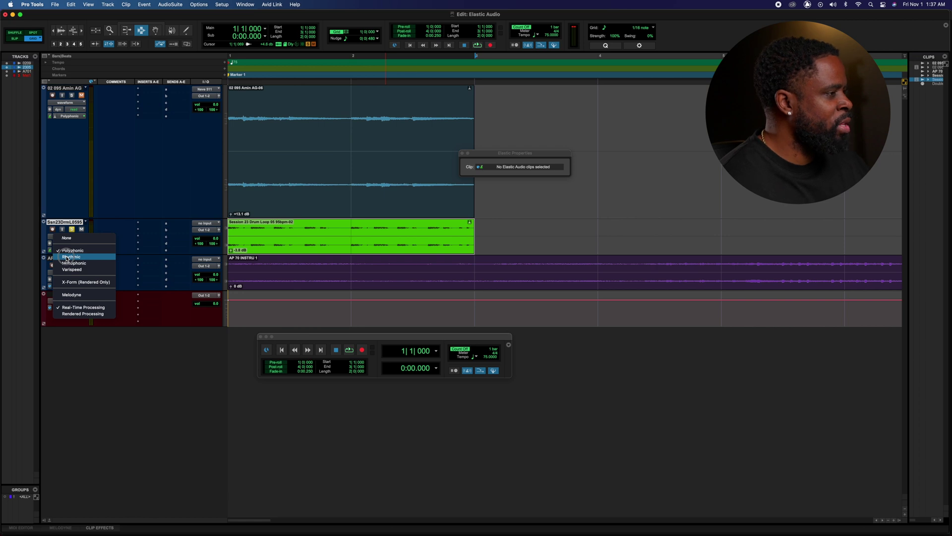
{"action": "left_click", "coordinate": [67, 257]}
{"action": "key", "text": "space"}
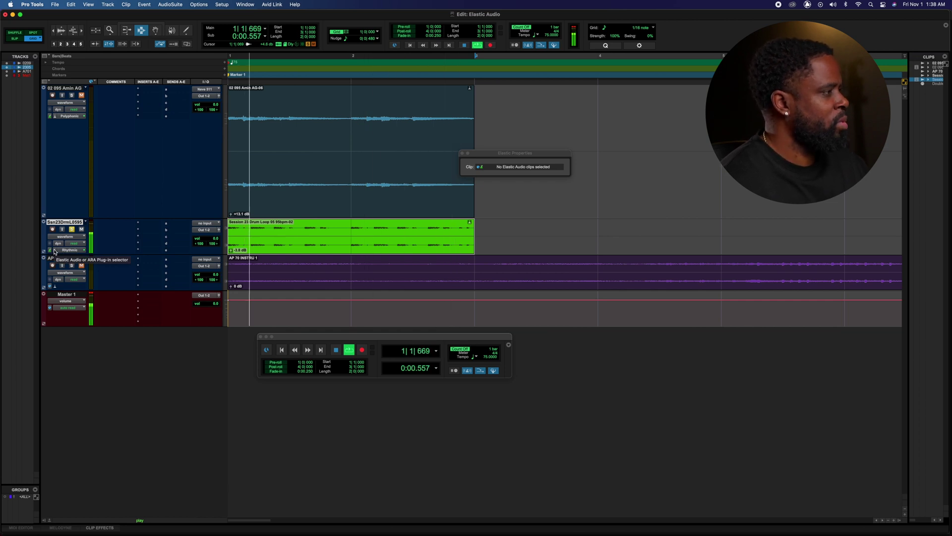
{"action": "left_click", "coordinate": [54, 251]}
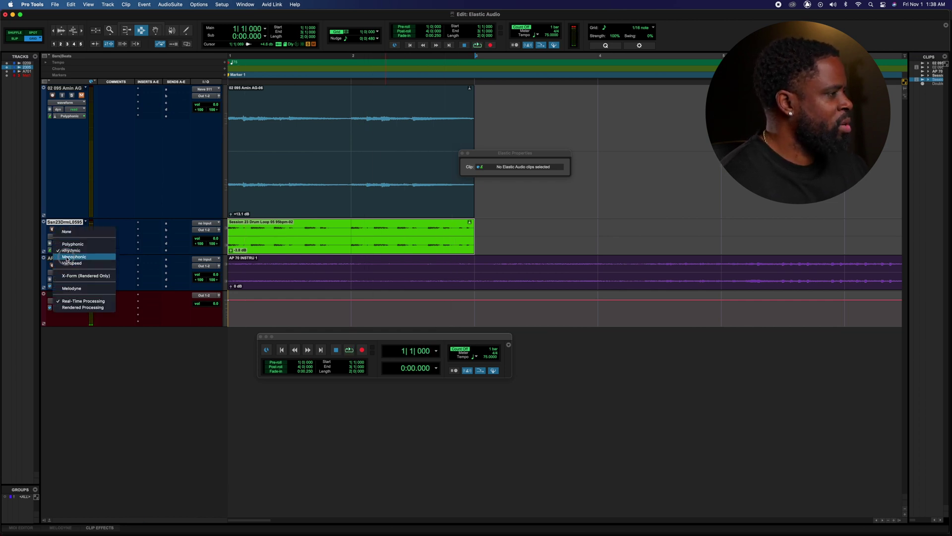
{"action": "left_click", "coordinate": [67, 258]}
{"action": "key", "text": "space"}
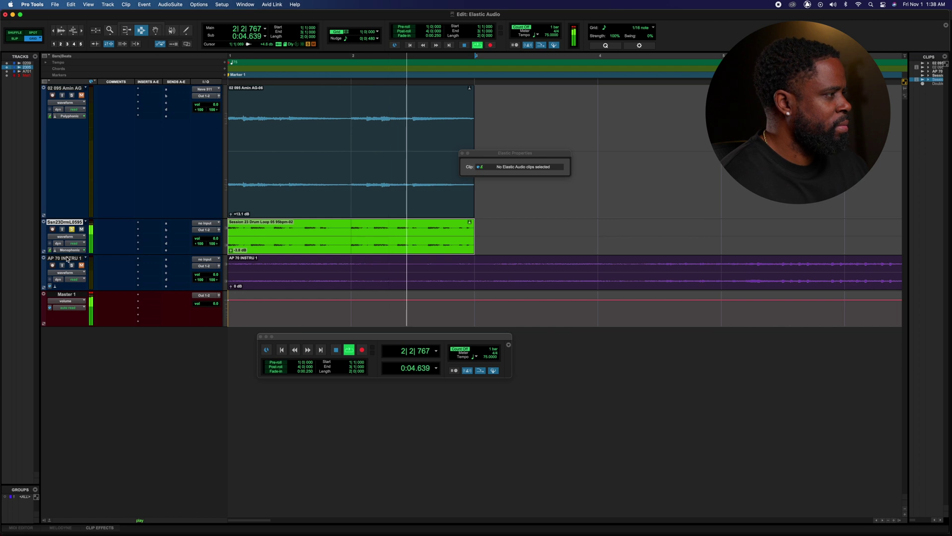
{"action": "key", "text": "space"}
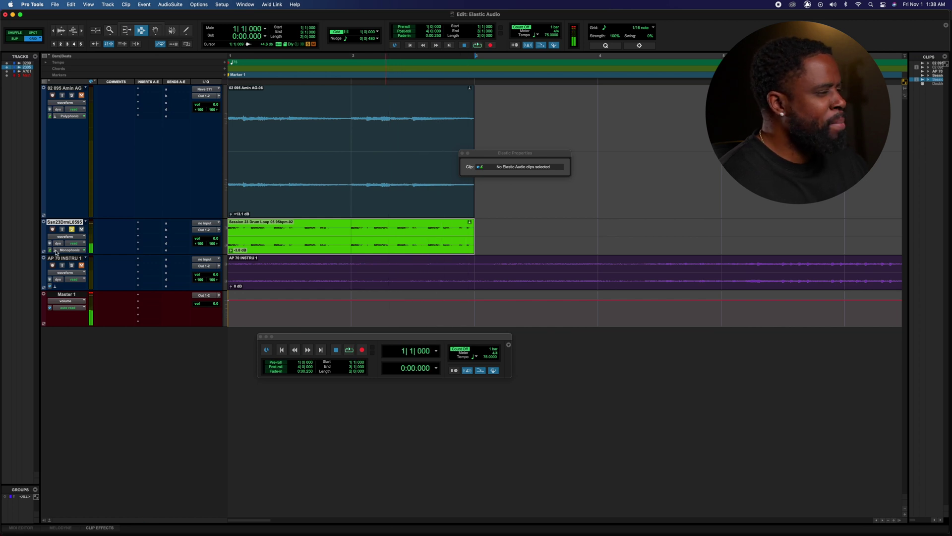
Audition the drum loop with Varispeed, then set it back to Polyphonic and play
{"action": "left_click", "coordinate": [56, 252]}
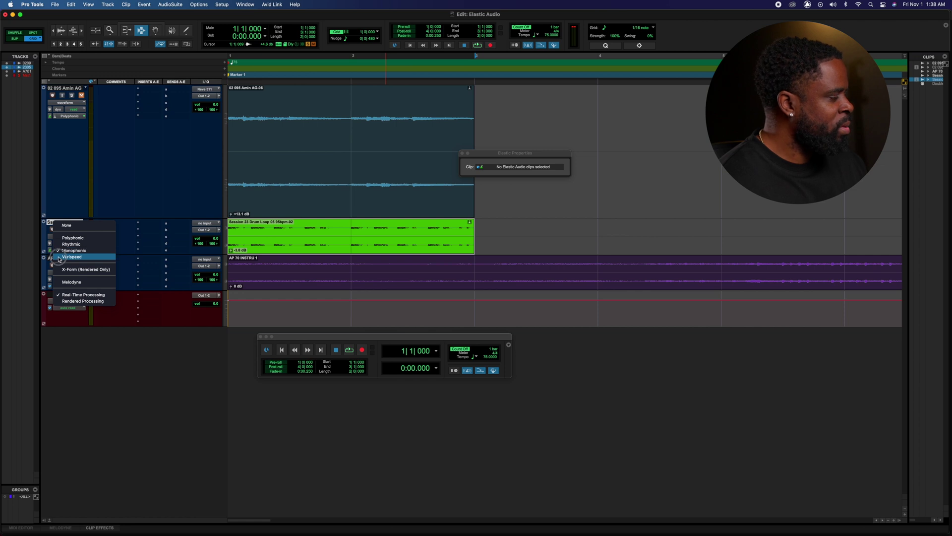
{"action": "left_click", "coordinate": [58, 259]}
{"action": "key", "text": "space"}
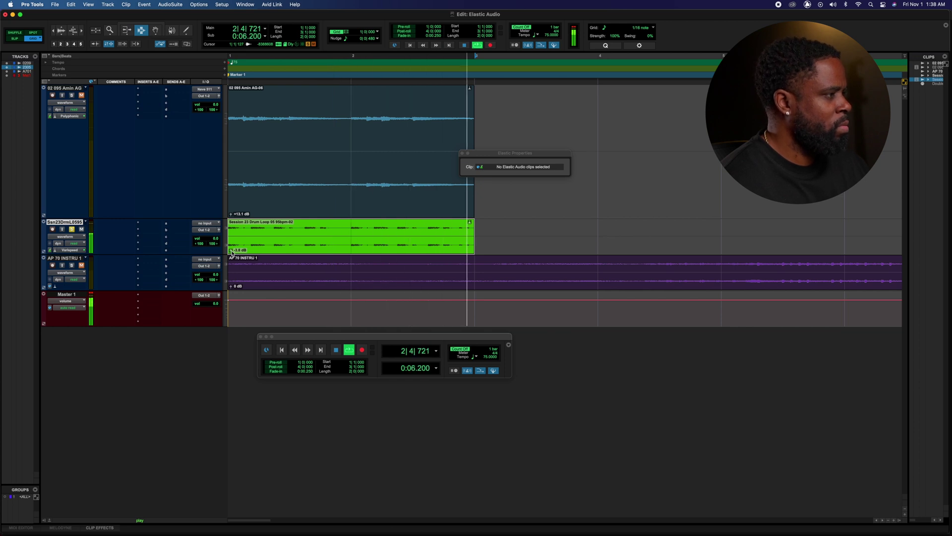
{"action": "key", "text": "space"}
{"action": "left_click", "coordinate": [69, 249]}
{"action": "left_click", "coordinate": [145, 231]}
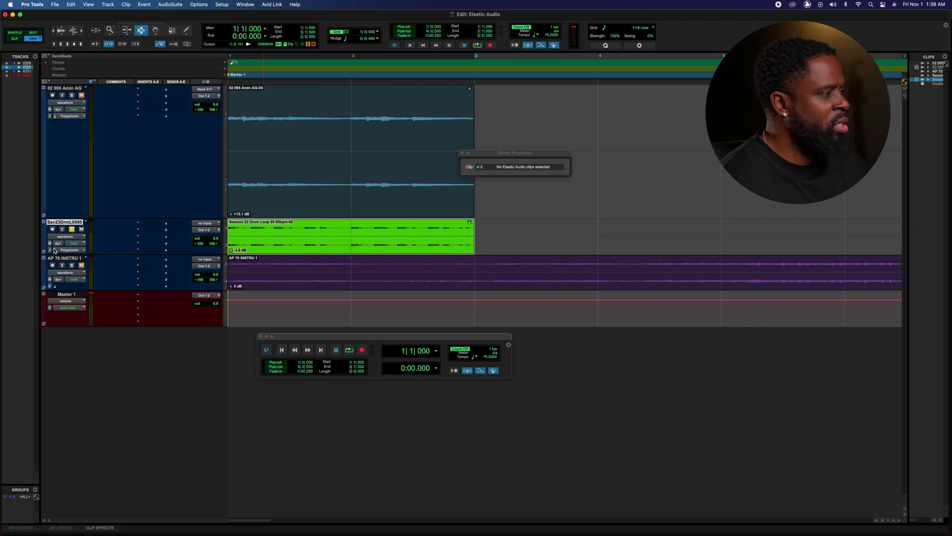
{"action": "key", "text": "space"}
Close the Elastic Properties window, set the session tempo to 95 and play it
{"action": "right_click", "coordinate": [259, 244]}
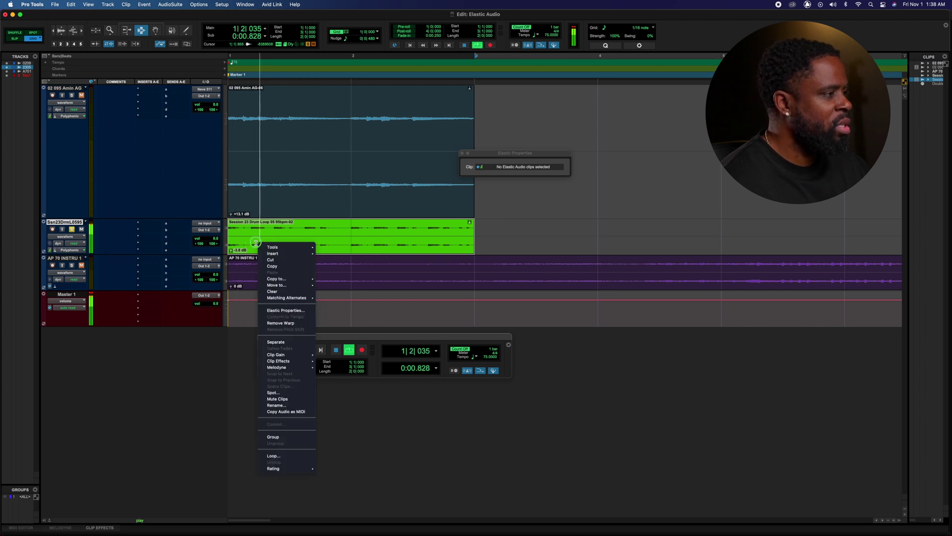
{"action": "left_click", "coordinate": [275, 310]}
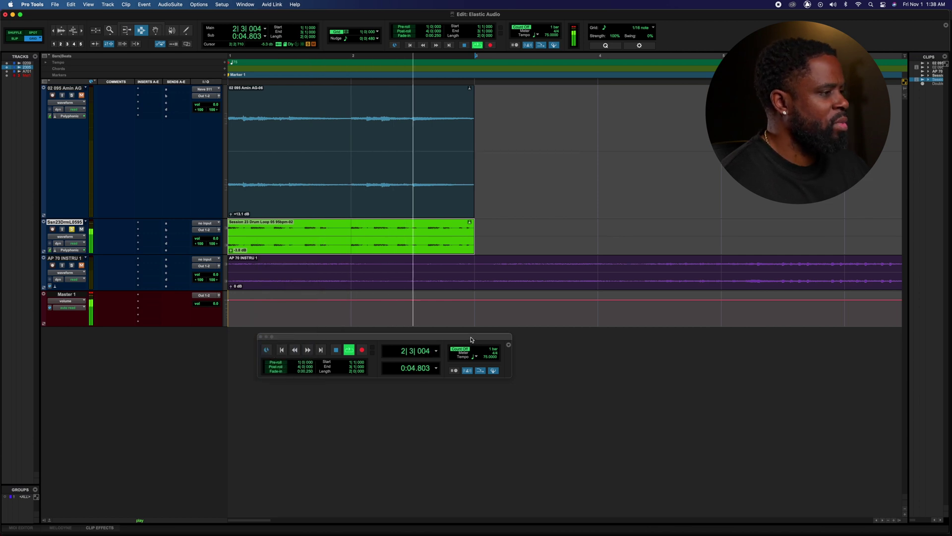
{"action": "left_click", "coordinate": [484, 357]}
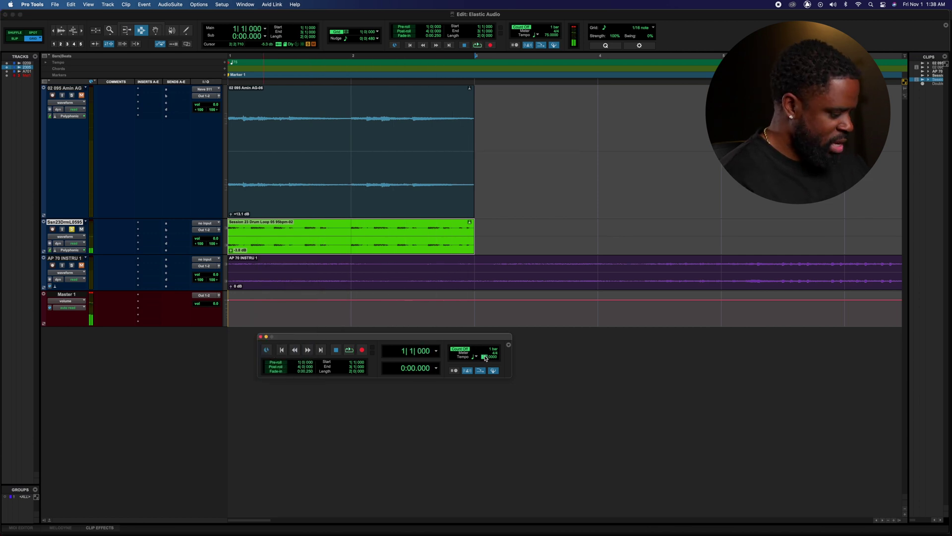
{"action": "type", "text": "95"}
{"action": "key", "text": "Return"}
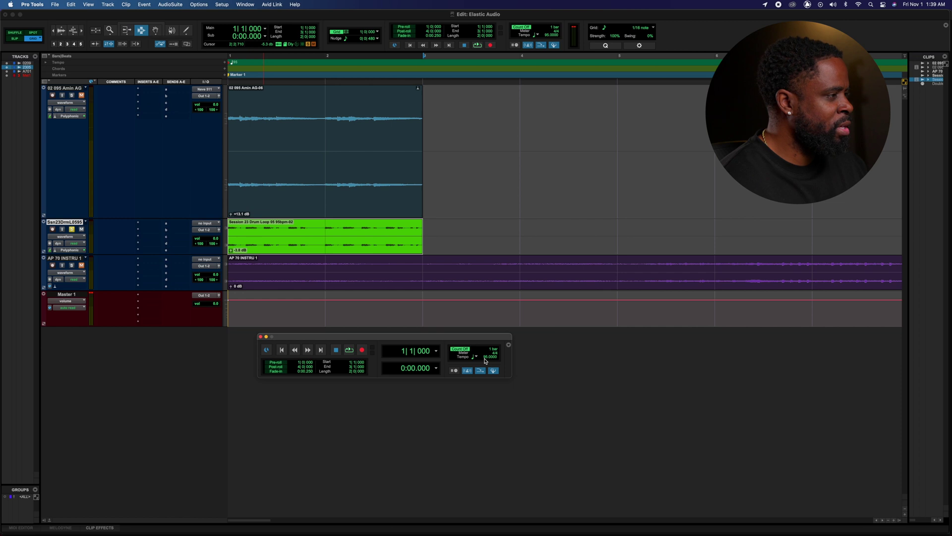
{"action": "key", "text": "space"}
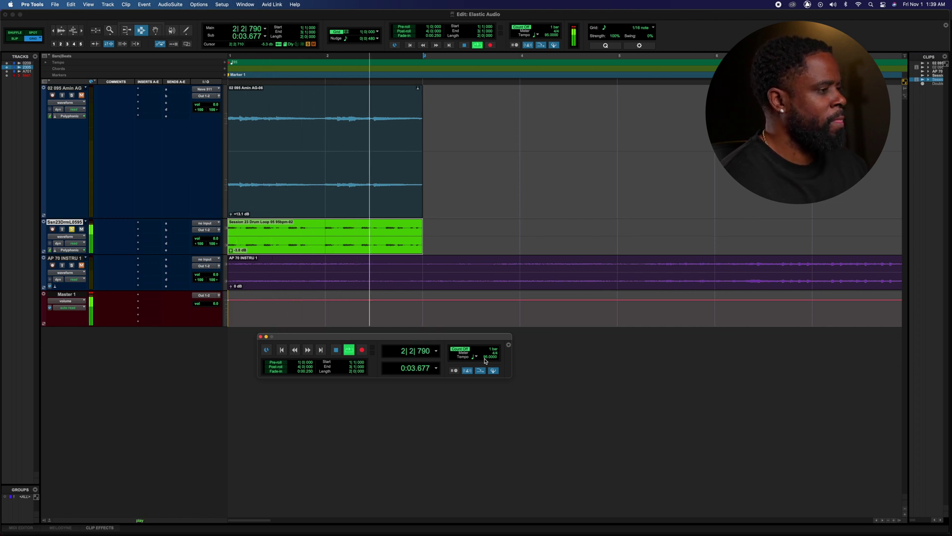
Set the session tempo to 110 and audition the shortened clips
{"action": "left_click", "coordinate": [486, 357]}
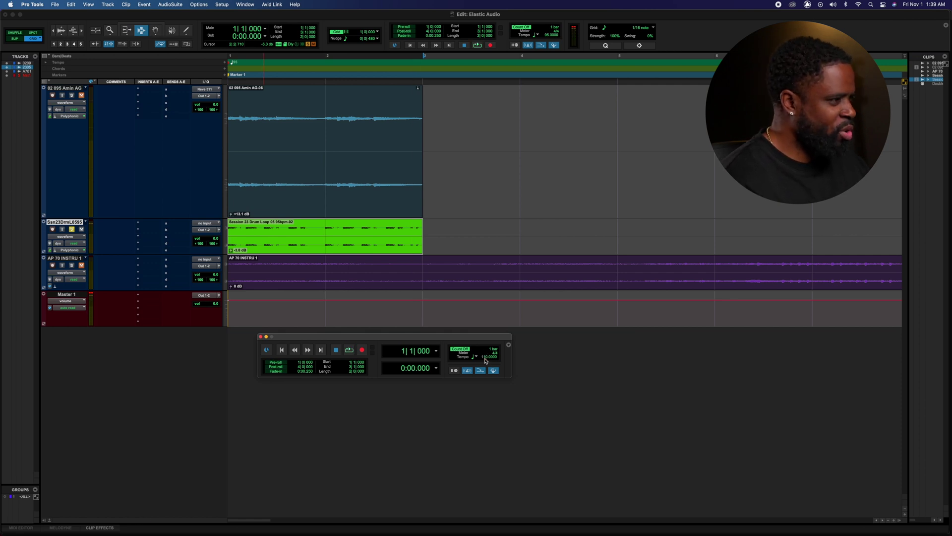
{"action": "type", "text": "110"}
{"action": "key", "text": "Return"}
{"action": "key", "text": "space"}
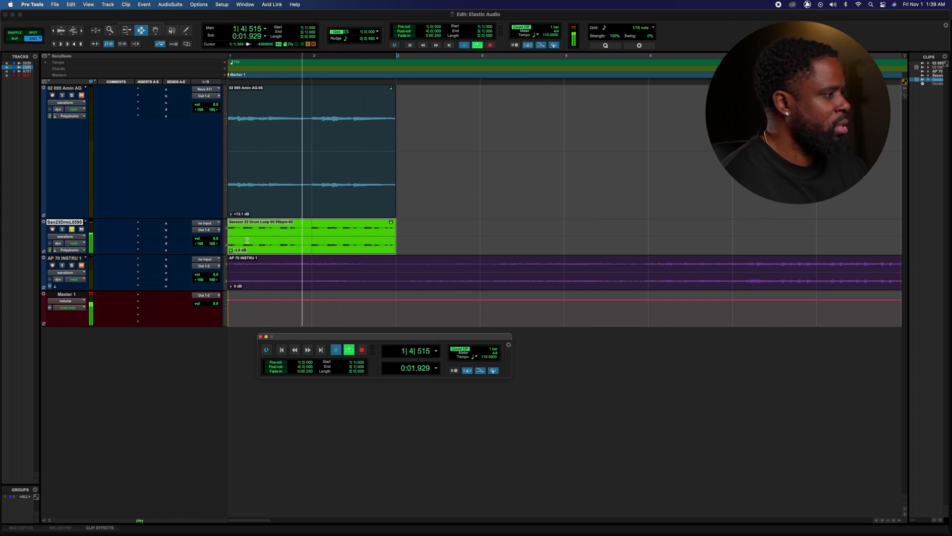
{"action": "key", "text": "space"}
Switch the drum track to the Rhythmic algorithm and play the session again
{"action": "right_click", "coordinate": [62, 259]}
{"action": "key", "text": "Escape"}
{"action": "key", "text": "space"}
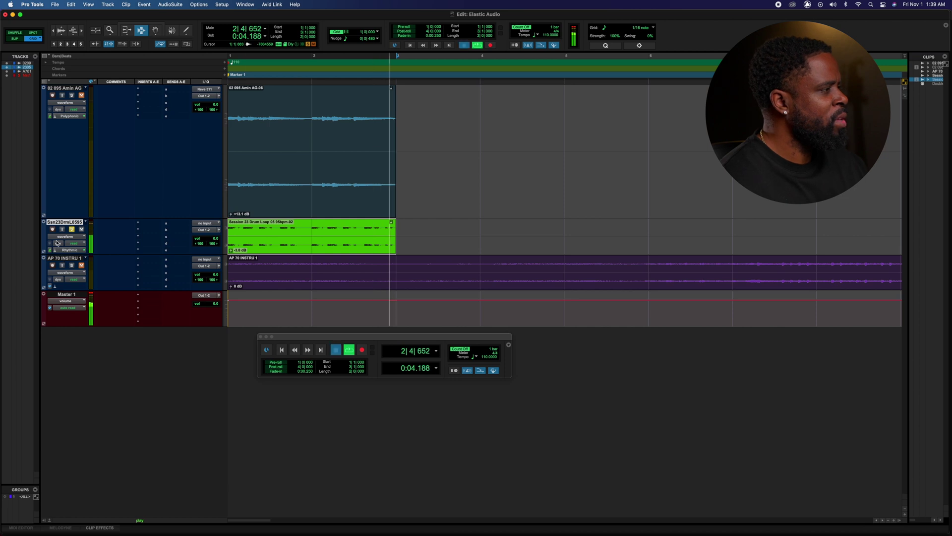
{"action": "key", "text": "space"}
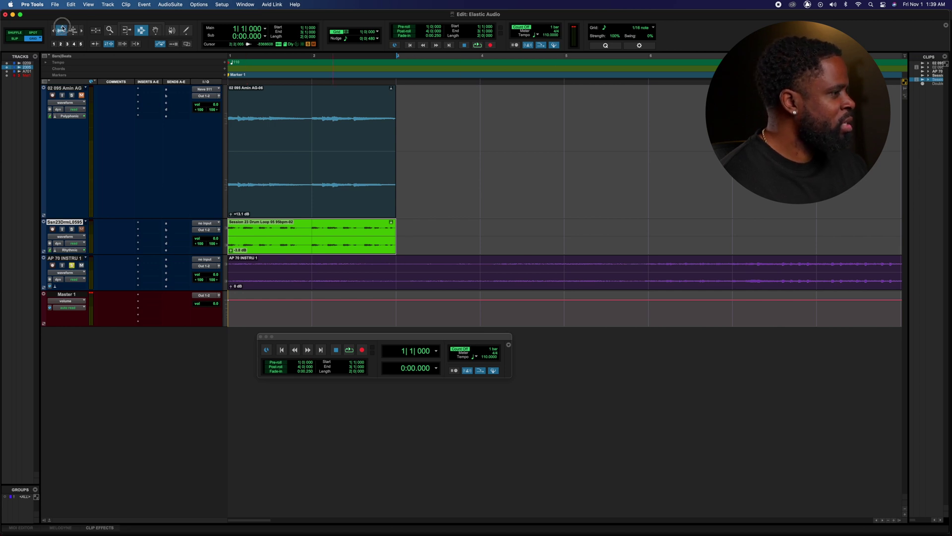
Enlarge waveforms, play at tempo 140, zoom out, and select the AP 70 INSTRU 1 track
{"action": "left_click", "coordinate": [62, 29]}
{"action": "left_click", "coordinate": [756, 268]}
{"action": "key", "text": "space"}
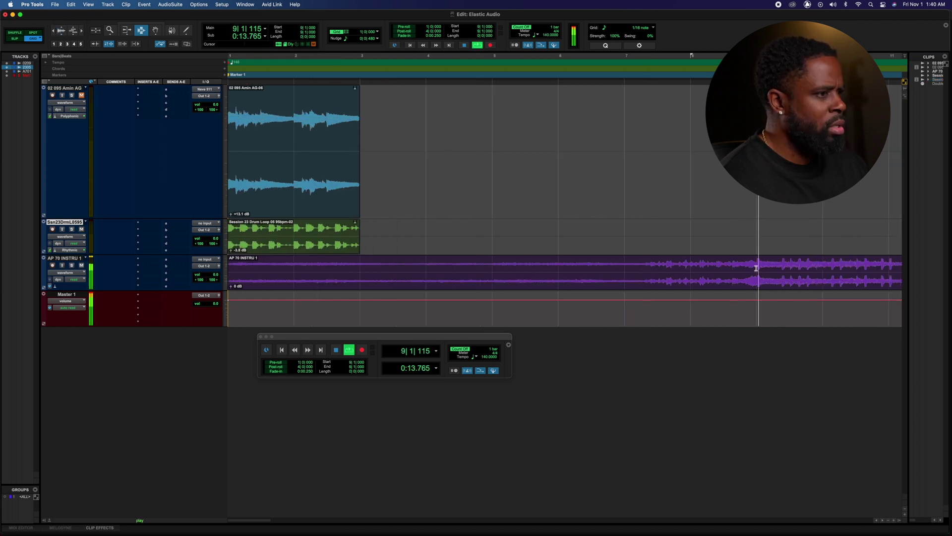
{"action": "left_click", "coordinate": [53, 32]}
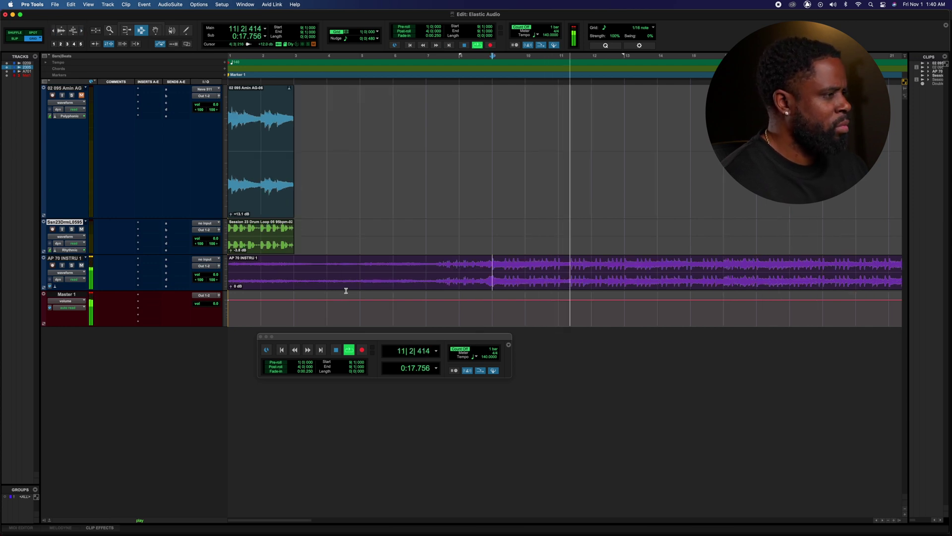
{"action": "left_click", "coordinate": [71, 258]}
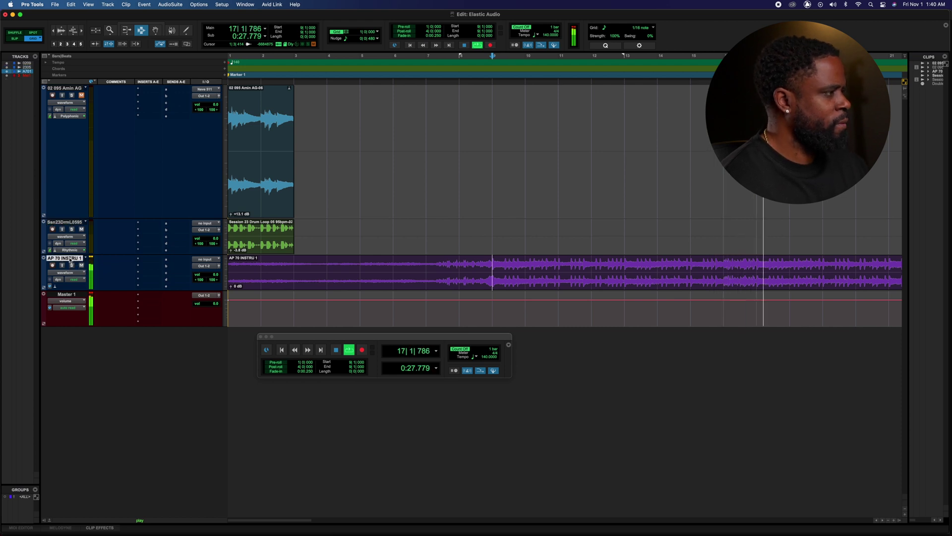
Give AP 70 INSTRU 1 Polyphonic Elastic Audio and a Ticks timebase
{"action": "left_click", "coordinate": [55, 288]}
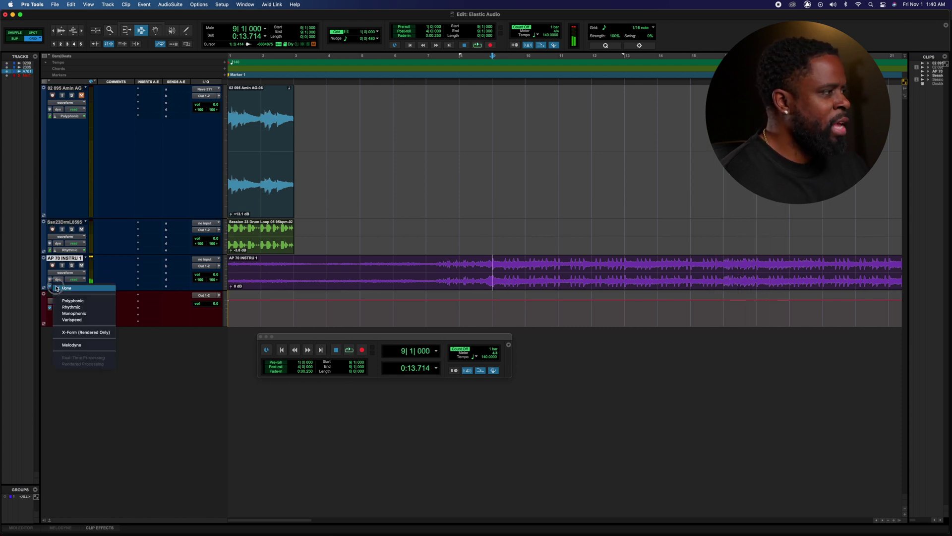
{"action": "left_click", "coordinate": [69, 300]}
{"action": "left_click", "coordinate": [50, 287]}
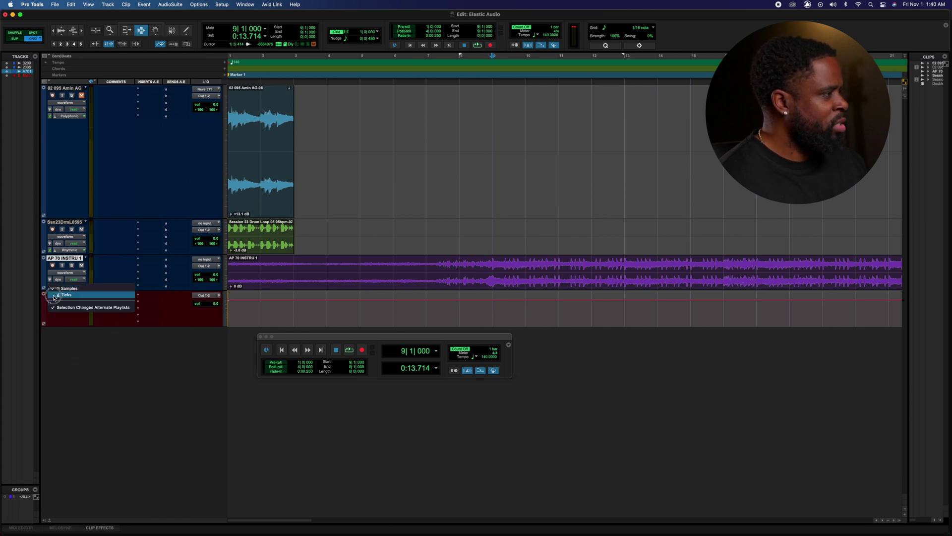
{"action": "left_click", "coordinate": [54, 295]}
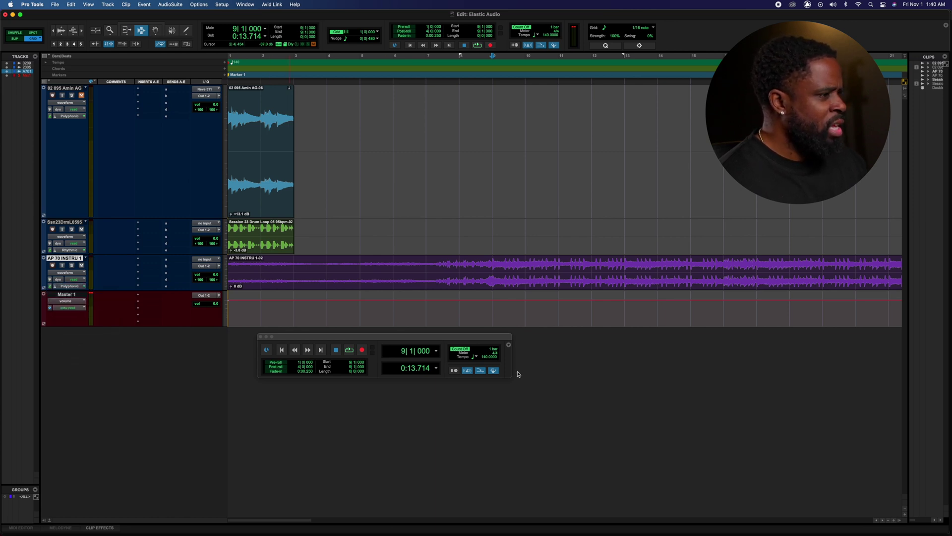
Change the session tempo to 130 bpm in the Transport window and play it back
{"action": "left_click_drag", "start_coordinate": [479, 338], "coordinate": [528, 343]}
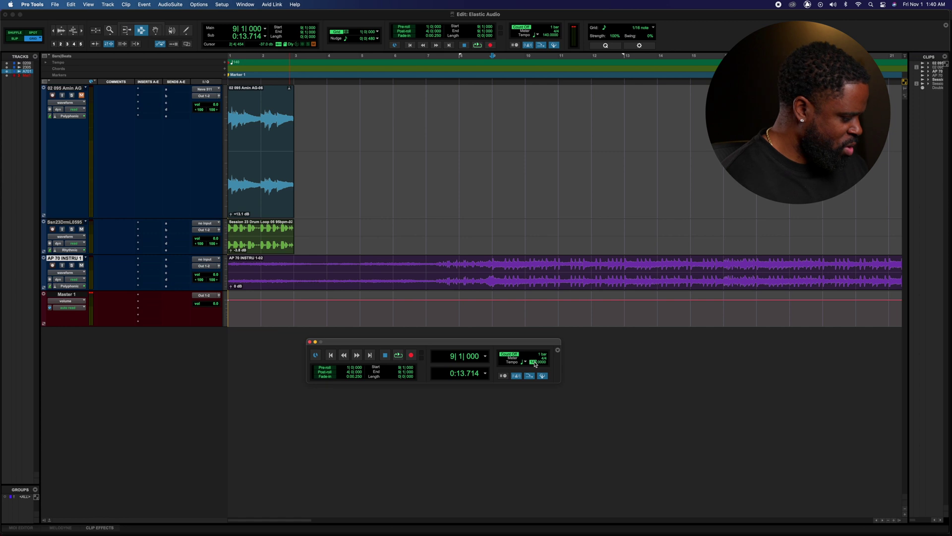
{"action": "type", "text": "130"}
{"action": "key", "text": "Return"}
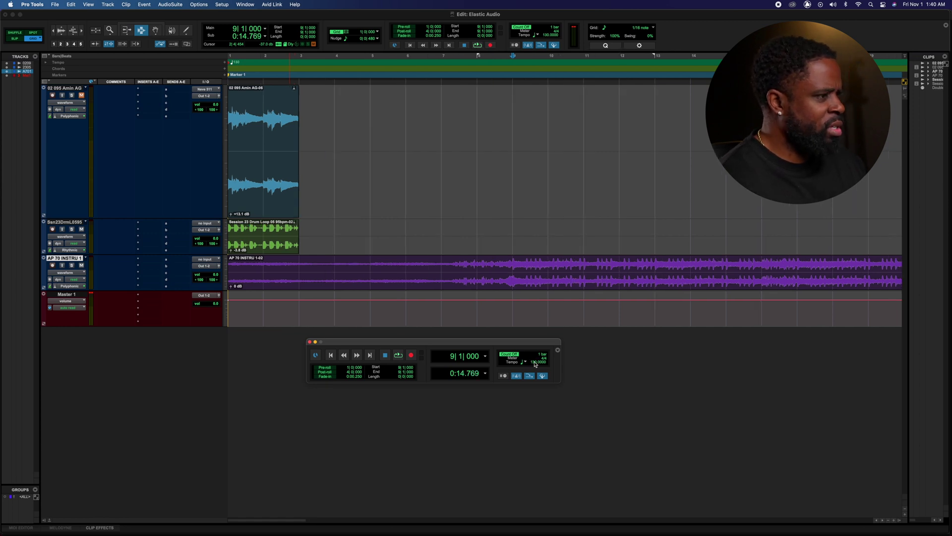
{"action": "key", "text": "space"}
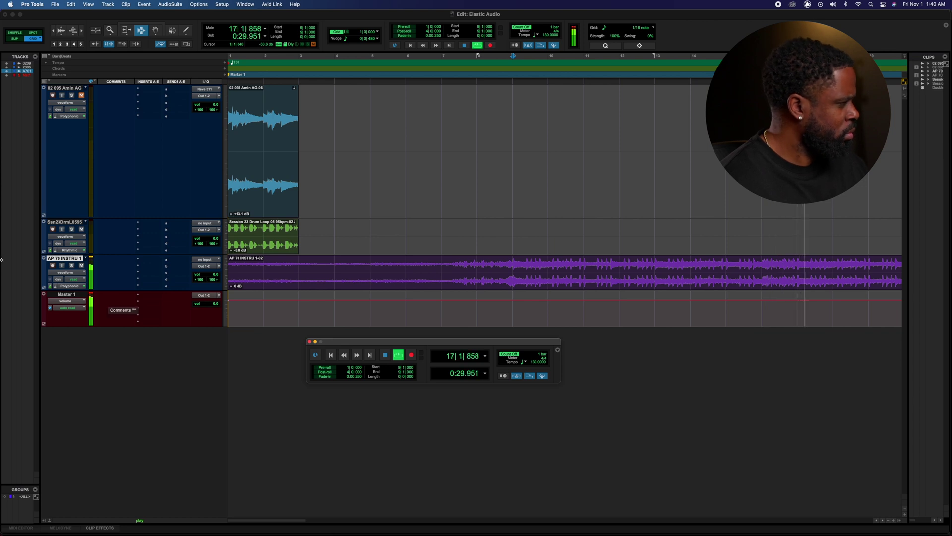
Switch the instrumental track to Rhythmic Elastic Audio and audition it
{"action": "key", "text": "space"}
{"action": "left_click", "coordinate": [56, 287]}
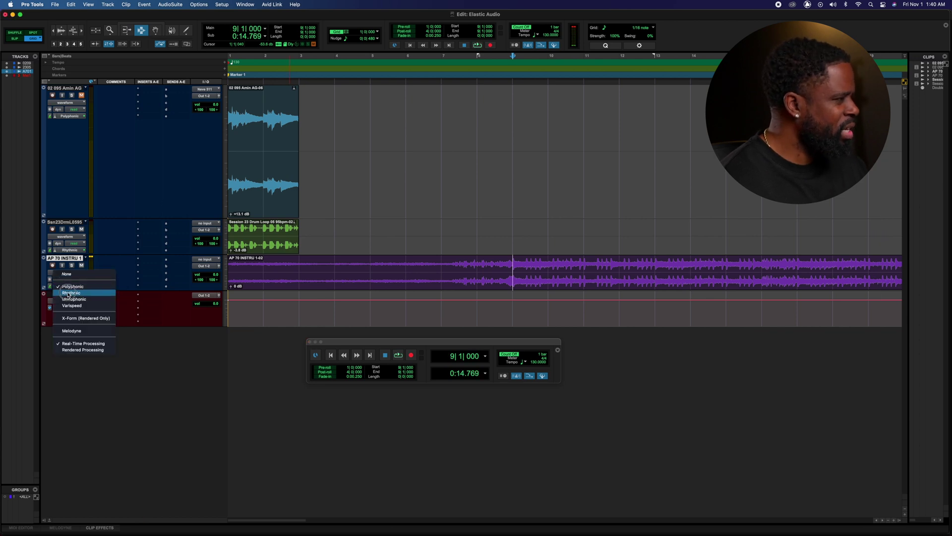
{"action": "left_click", "coordinate": [70, 293]}
{"action": "key", "text": "space"}
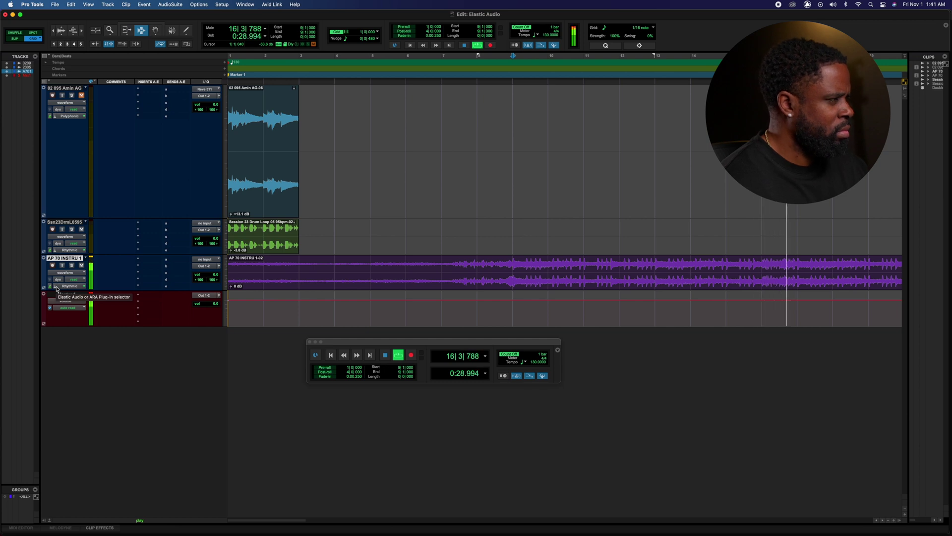
{"action": "key", "text": "space"}
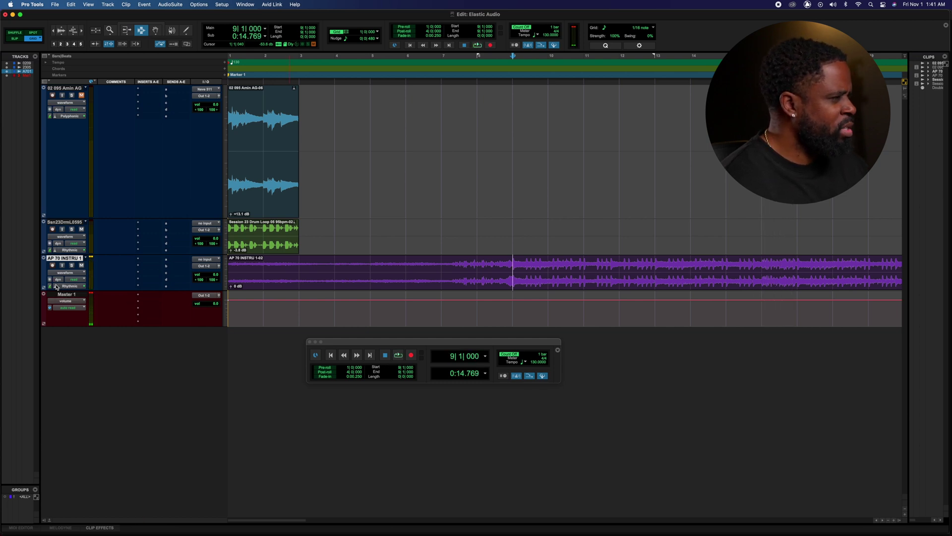
Switch the instrumental track to Monophonic Elastic Audio and audition it
{"action": "key", "text": "space"}
{"action": "left_click", "coordinate": [56, 286]}
{"action": "left_click", "coordinate": [56, 293]}
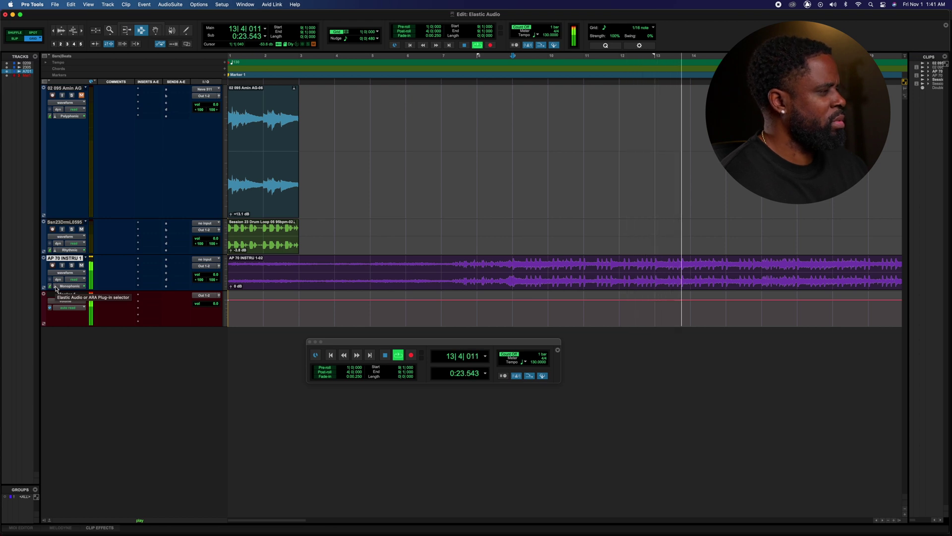
{"action": "key", "text": "space"}
Switch the instrumental track to Varispeed Elastic Audio and play it back
{"action": "left_click", "coordinate": [56, 287]}
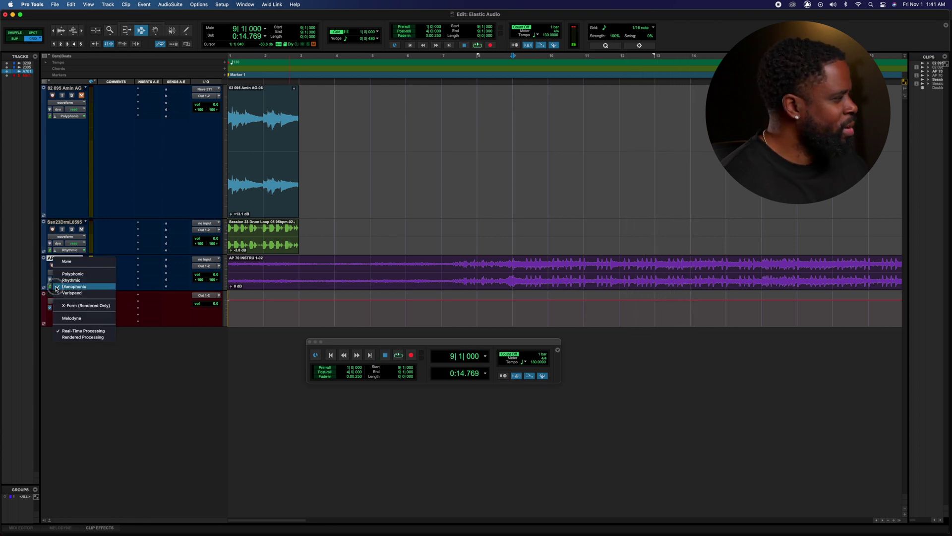
{"action": "left_click", "coordinate": [56, 294]}
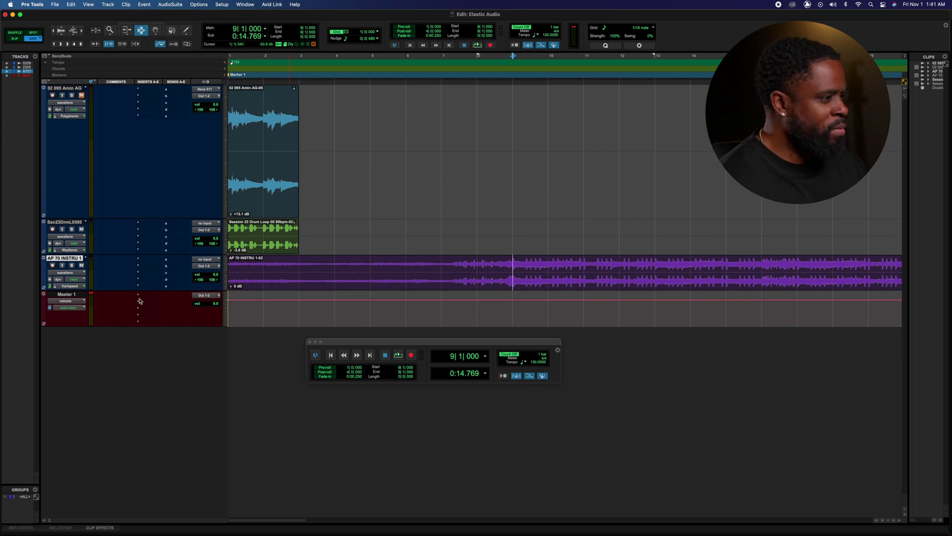
{"action": "key", "text": "space"}
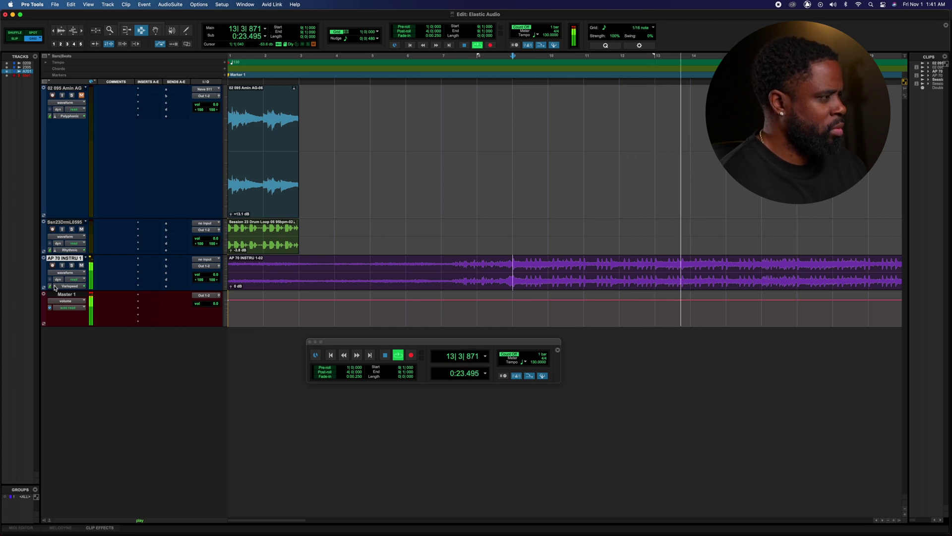
Stop playback and return the instrumental track to Polyphonic Elastic Audio
{"action": "key", "text": "space"}
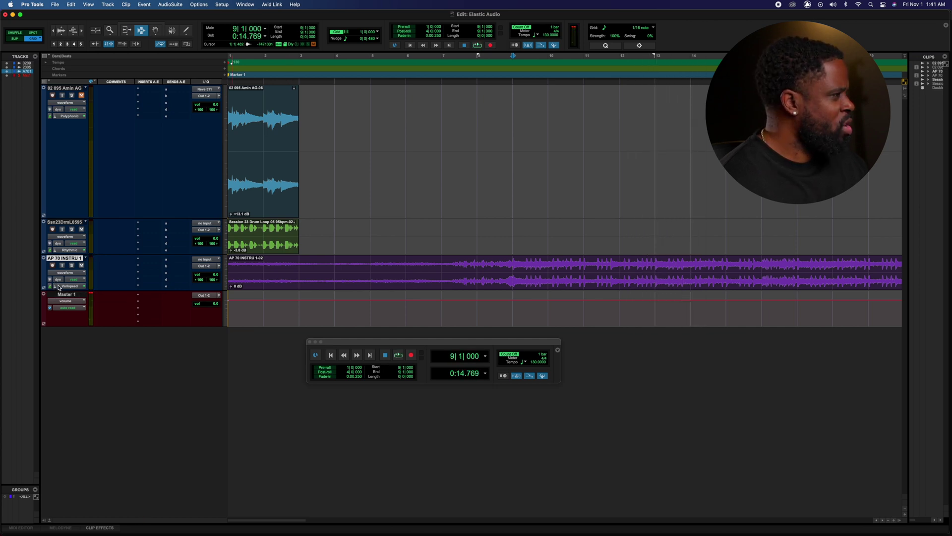
{"action": "left_click", "coordinate": [55, 286]}
{"action": "left_click", "coordinate": [67, 267]}
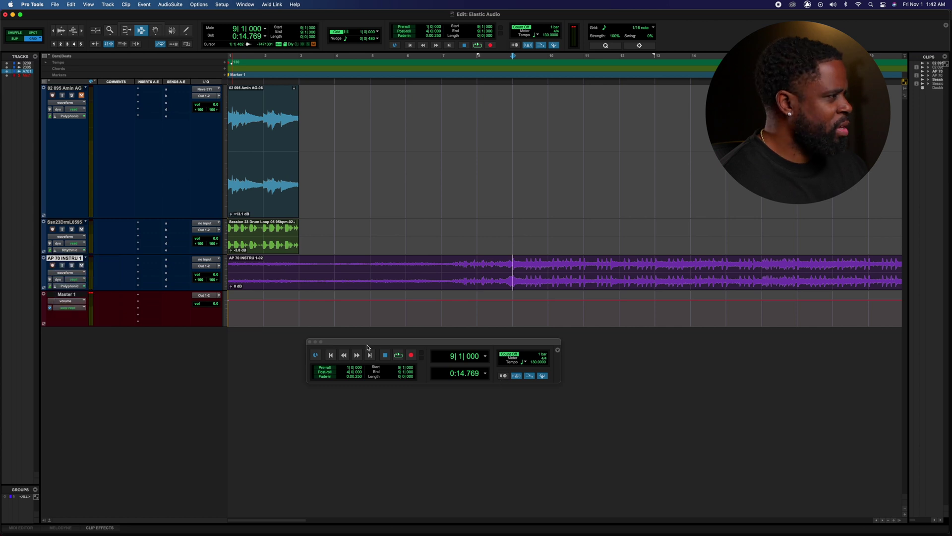
Select the AP 70 INSTRU clip, reset the tempo to 140 bpm, and play from bar 13
{"action": "double_click", "coordinate": [257, 271]}
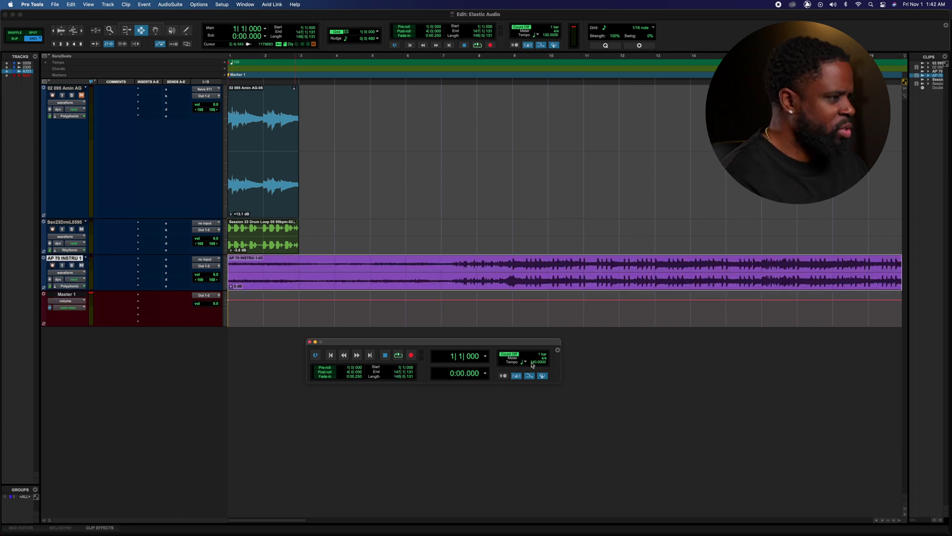
{"action": "left_click_drag", "start_coordinate": [533, 365], "coordinate": [523, 324]}
{"action": "left_click", "coordinate": [528, 261]}
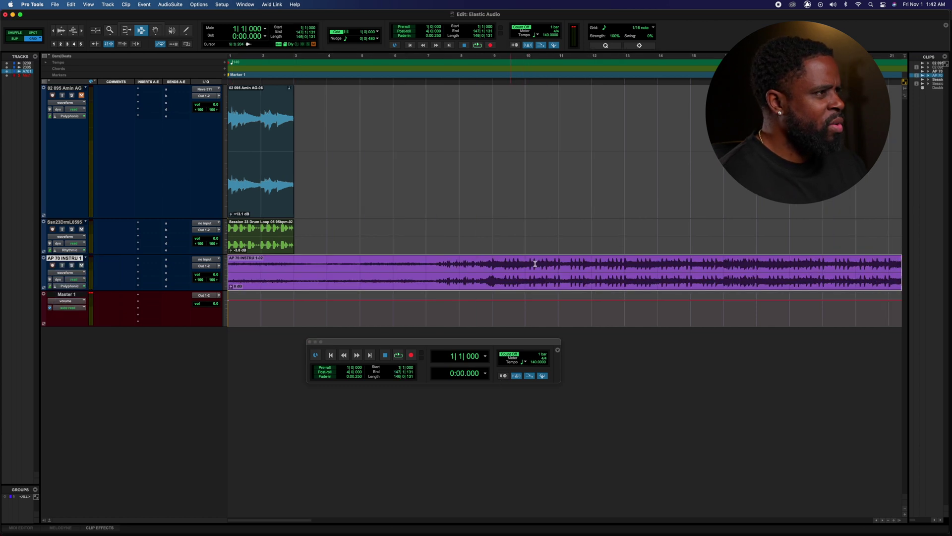
{"action": "left_click", "coordinate": [622, 267]}
{"action": "key", "text": "space"}
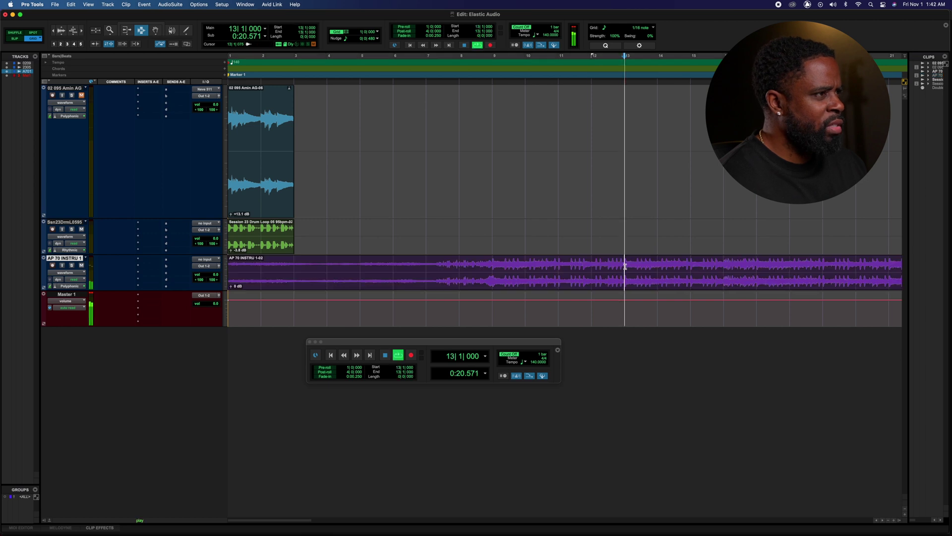
Open the AP 70 clip's Elastic Properties, then replay from near bar 13
{"action": "right_click", "coordinate": [626, 275]}
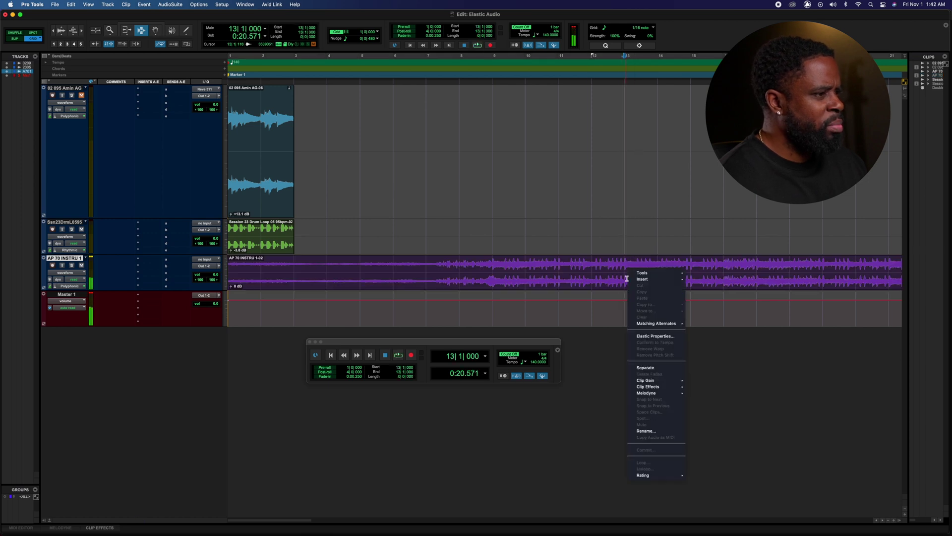
{"action": "left_click", "coordinate": [653, 337]}
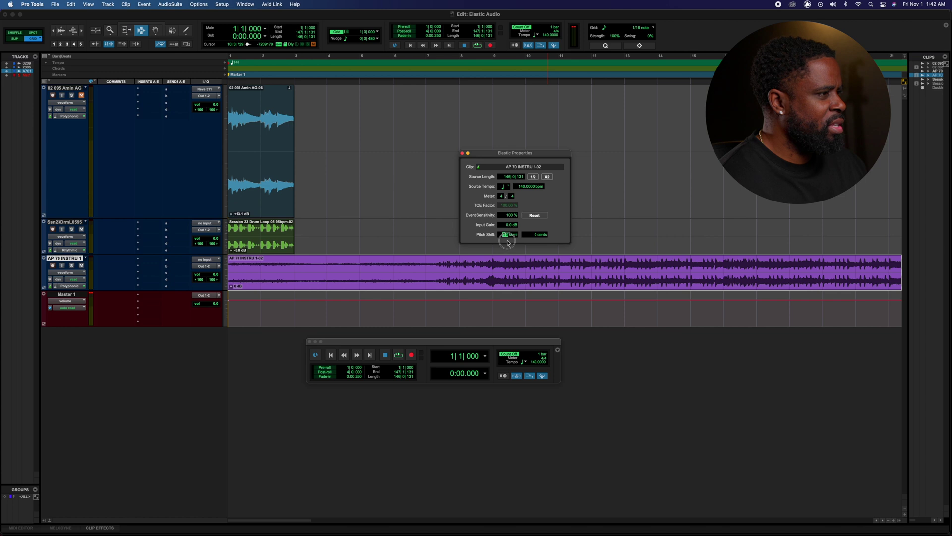
{"action": "left_click", "coordinate": [624, 263]}
{"action": "key", "text": "space"}
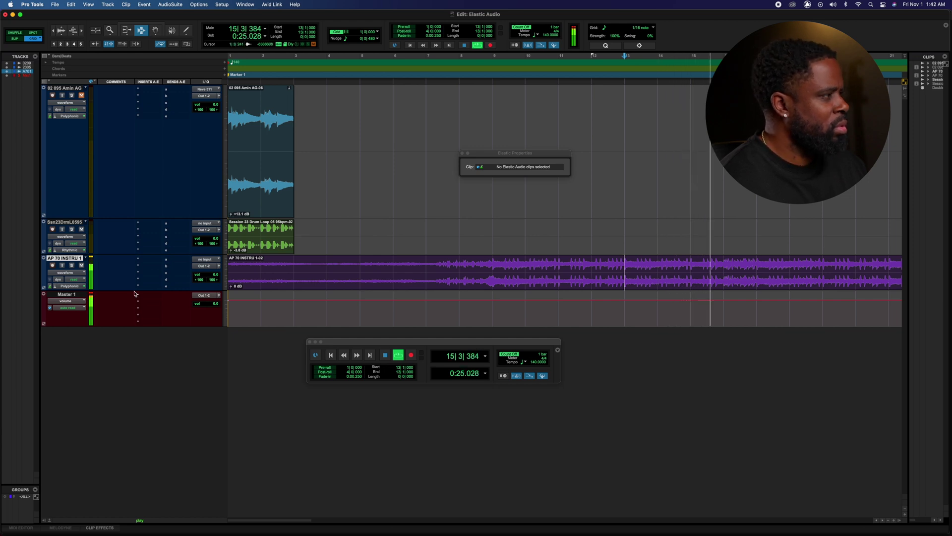
{"action": "left_click", "coordinate": [57, 287]}
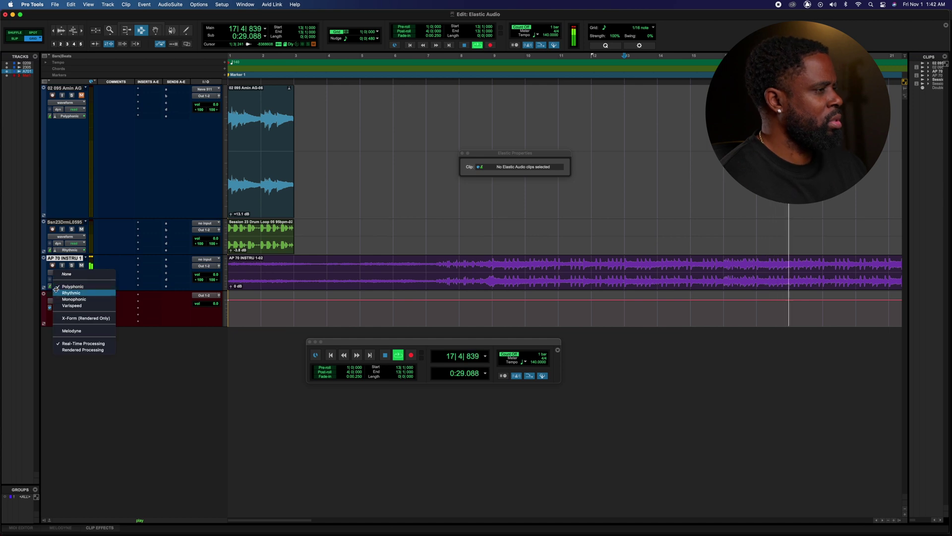
{"action": "left_click", "coordinate": [68, 214]}
{"action": "left_click", "coordinate": [66, 222]}
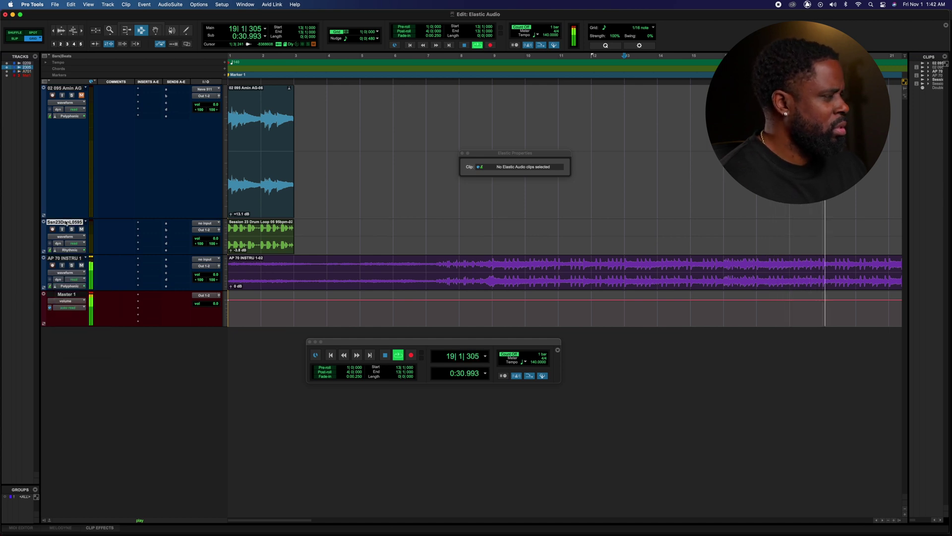
{"action": "left_click", "coordinate": [56, 288]}
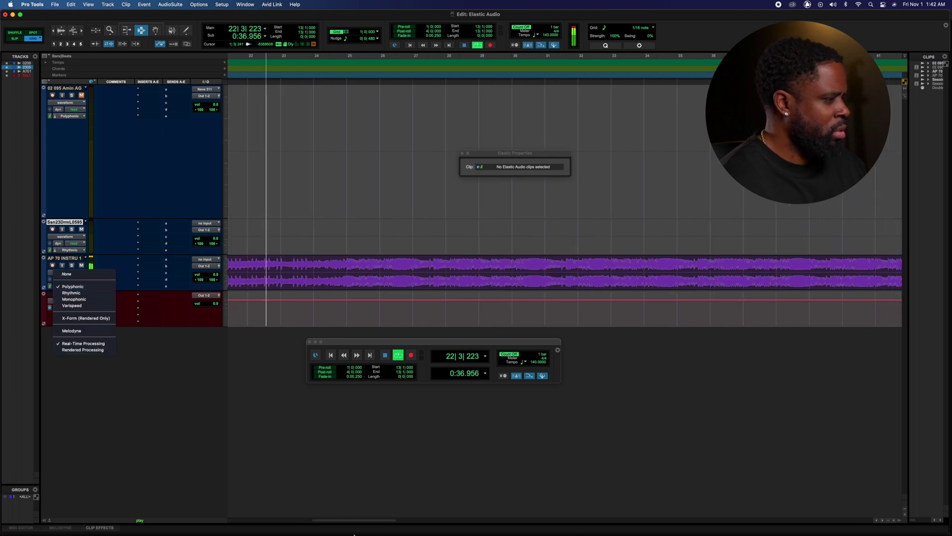
{"action": "left_click", "coordinate": [334, 523]}
{"action": "left_click_drag", "start_coordinate": [334, 523], "coordinate": [302, 522]}
{"action": "key", "text": "space"}
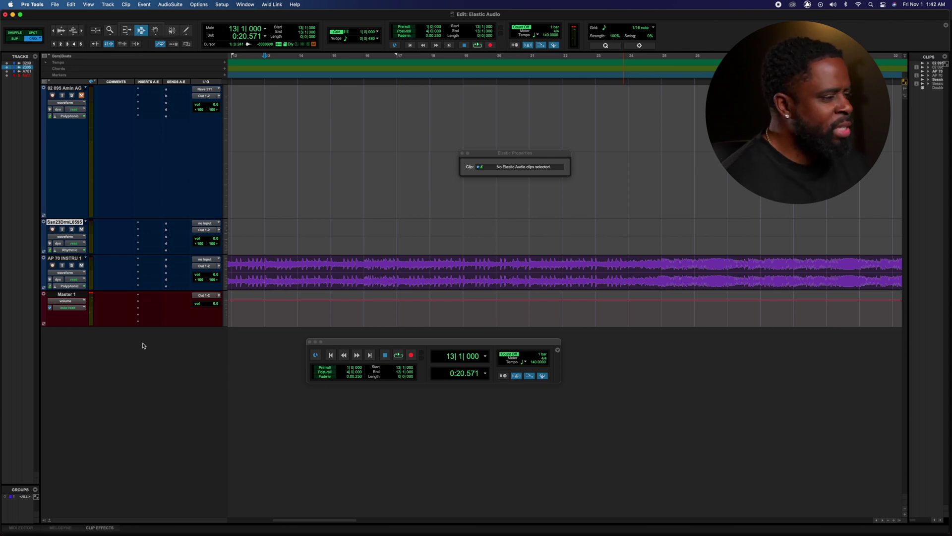
{"action": "left_click", "coordinate": [57, 287]}
{"action": "left_click", "coordinate": [127, 291]}
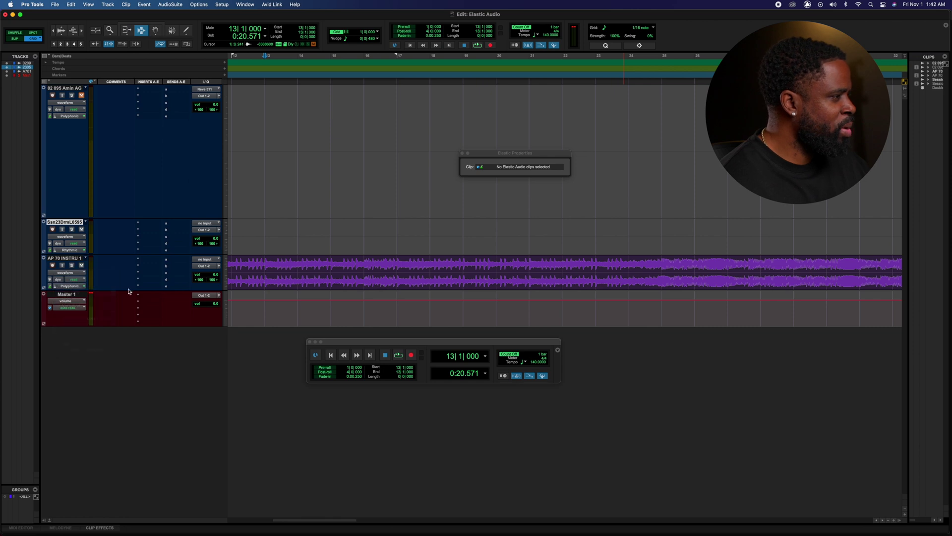
{"action": "key", "text": "space"}
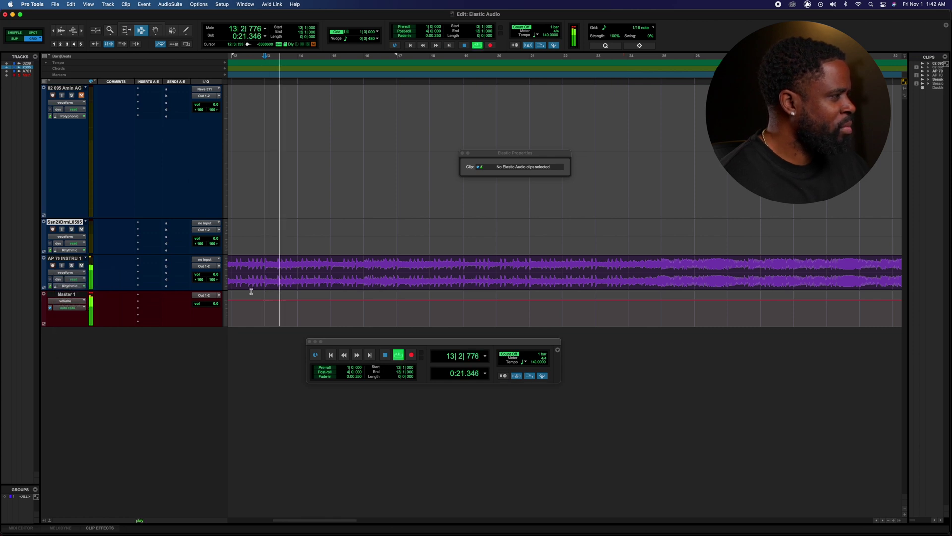